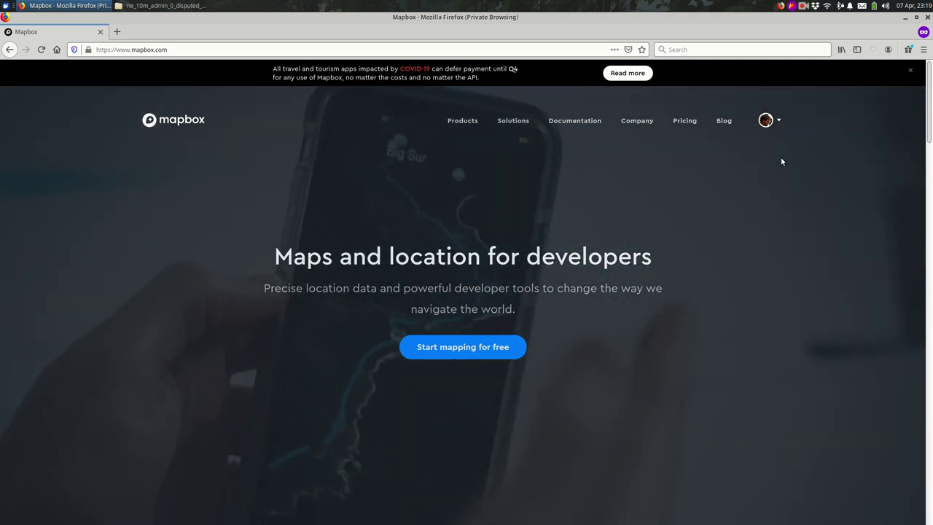
# Step: Go to Mapbox Studio's Tilesets page and start a New tileset upload, with the shapefile folder ready
pyautogui.click(777, 120)
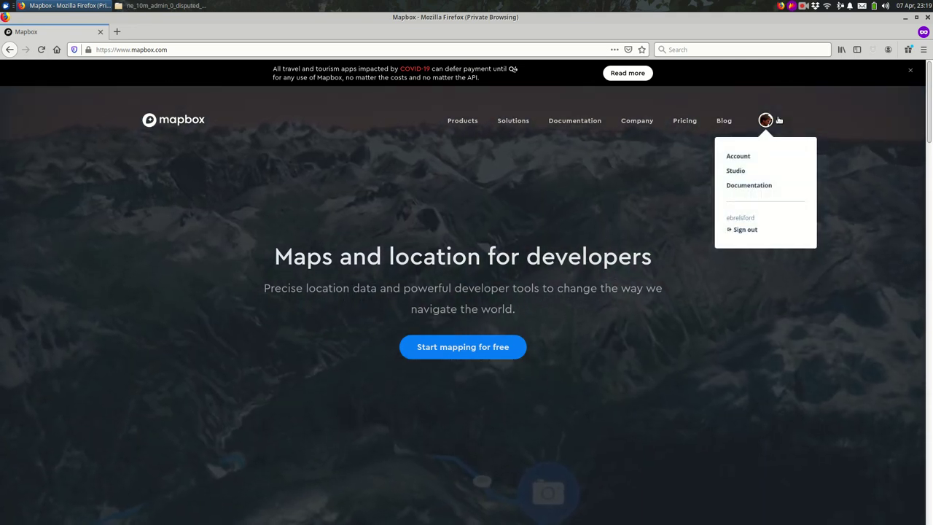
pyautogui.click(727, 173)
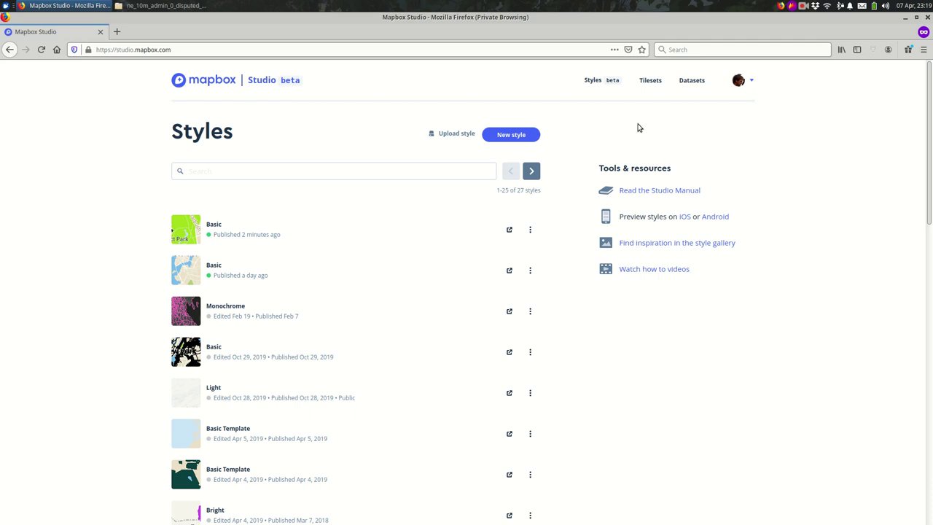
pyautogui.click(648, 81)
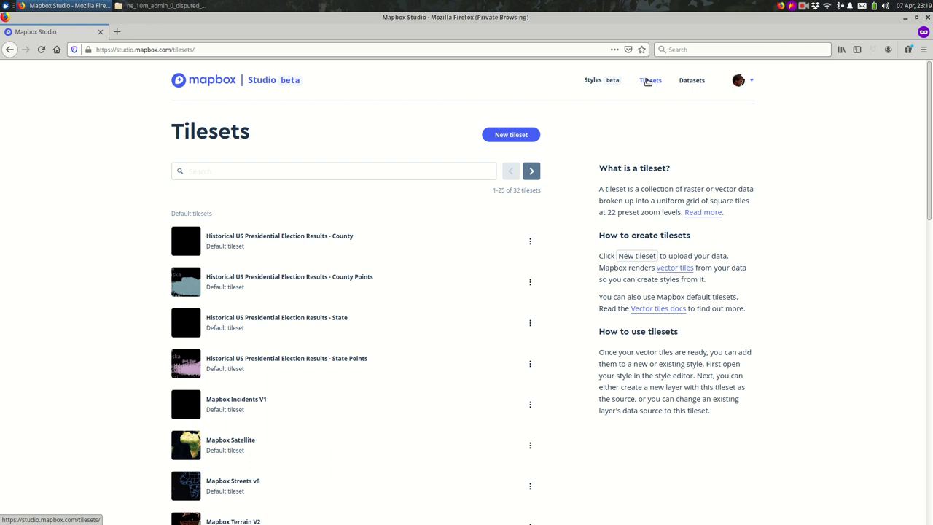
pyautogui.click(506, 135)
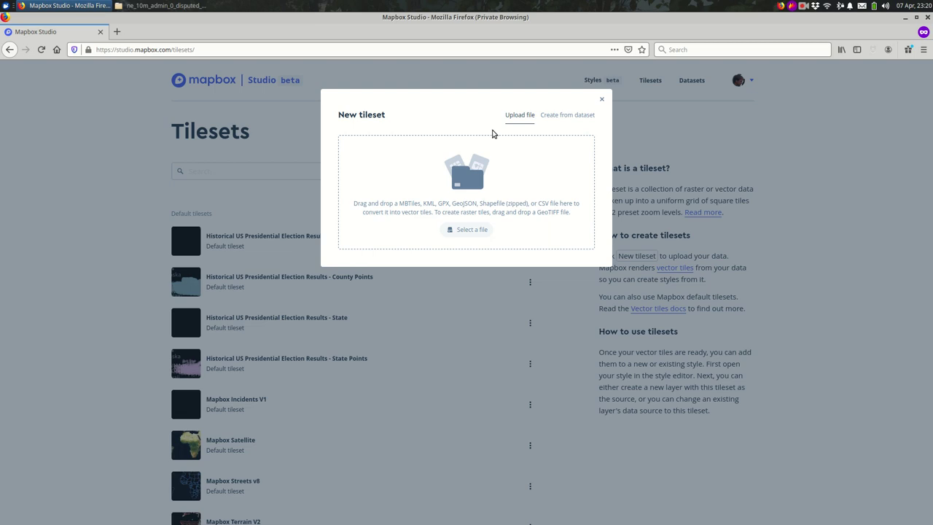
pyautogui.hotkey('alt', 'Tab')
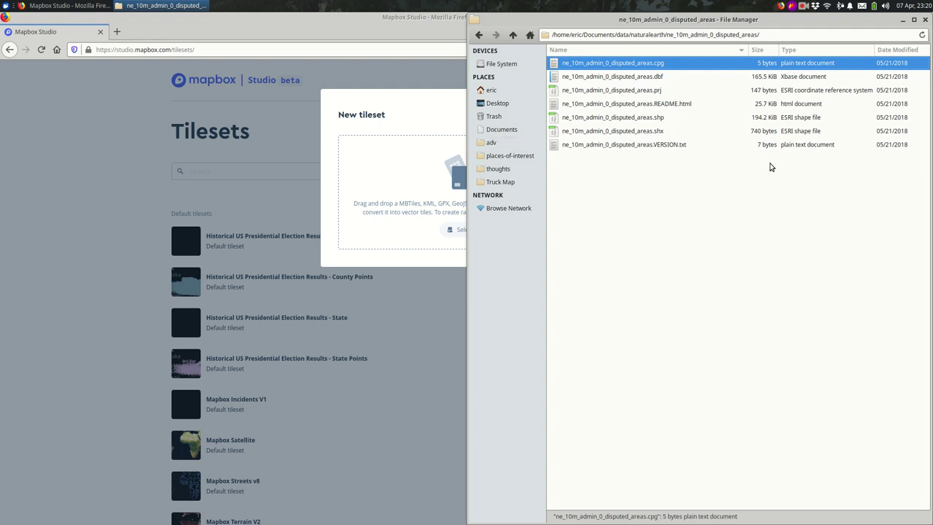
# Step: Zip the seven disputed-areas files into ne_10m_admin_0_disputed_areas.zip
pyautogui.keyDown('shift'); pyautogui.click(650, 145); pyautogui.keyUp('shift')
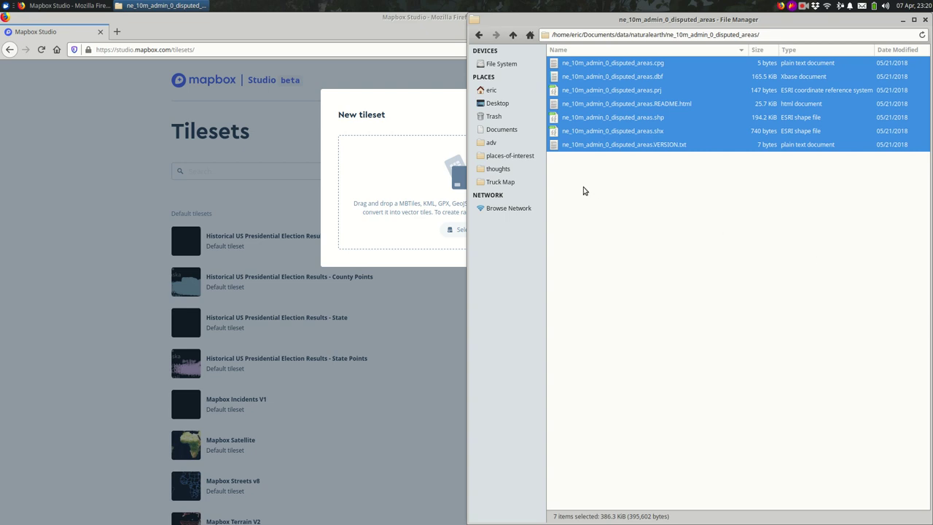
pyautogui.rightClick(621, 133)
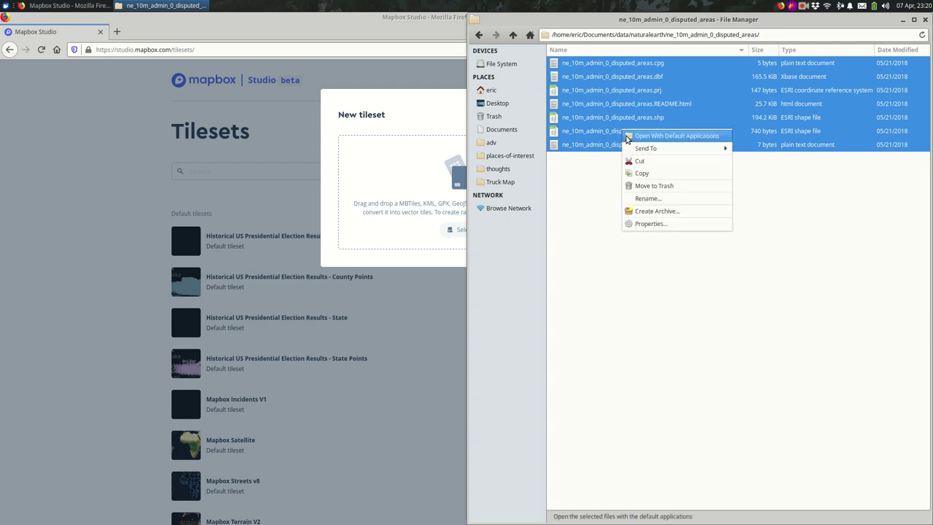
pyautogui.click(649, 210)
pyautogui.press('Return')
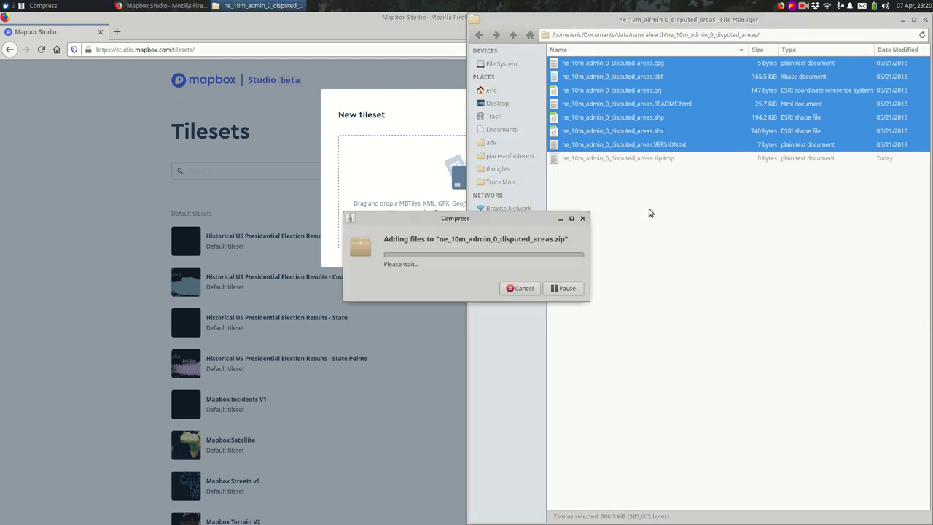
# Step: Upload ne_10m_admin_0_disputed_areas.zip as a new tileset
pyautogui.moveTo(641, 159); pyautogui.dragTo(411, 198)
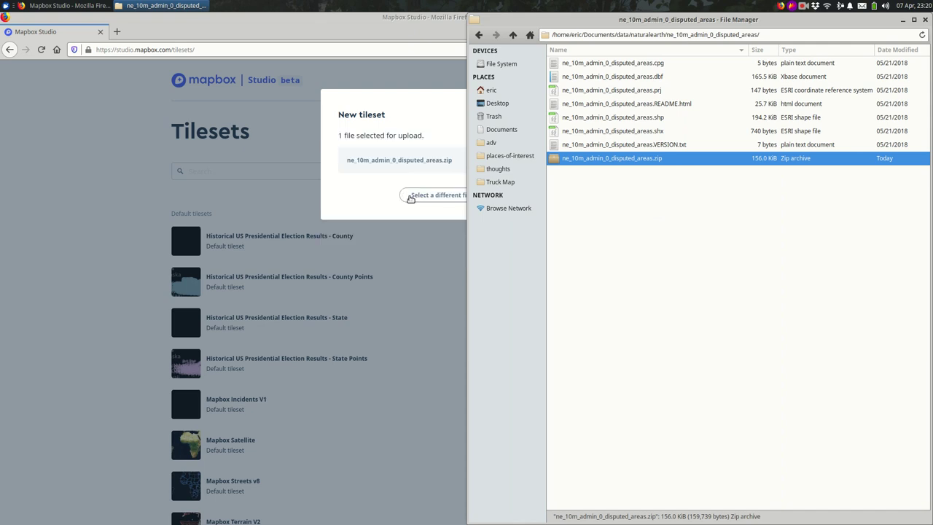
pyautogui.click(353, 191)
pyautogui.click(509, 202)
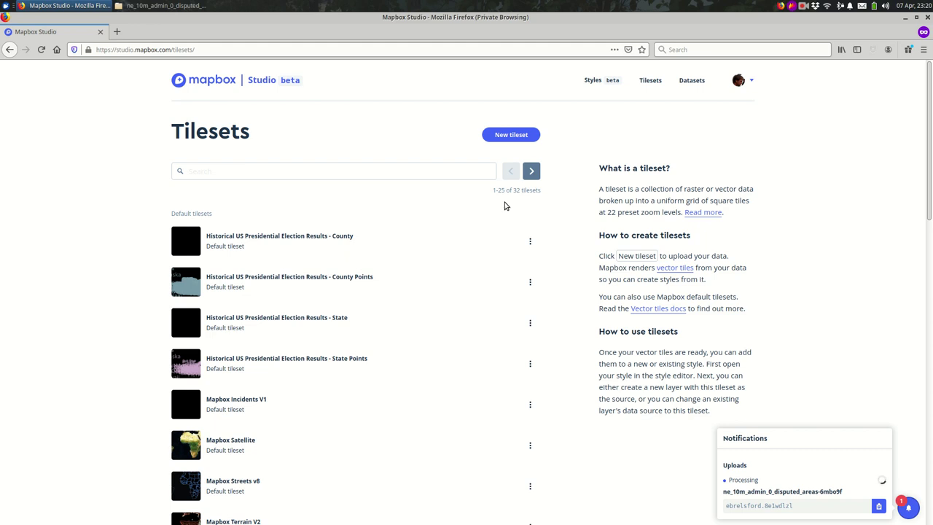
# Step: Search tilesets for 'dispu', confirm the ne_10m_admin_0_disputed_areas-6mbo9f upload succeeded, and go to Styles
pyautogui.click(452, 170)
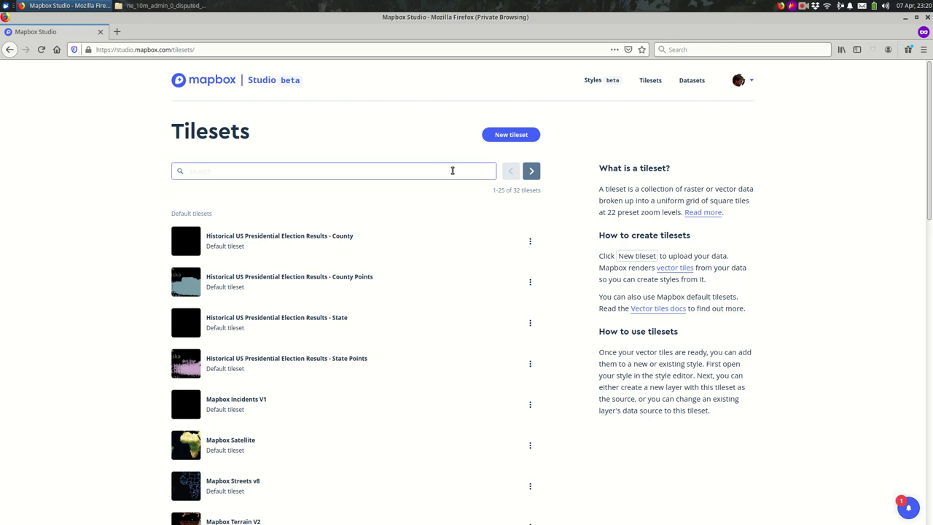
pyautogui.write('dispu')
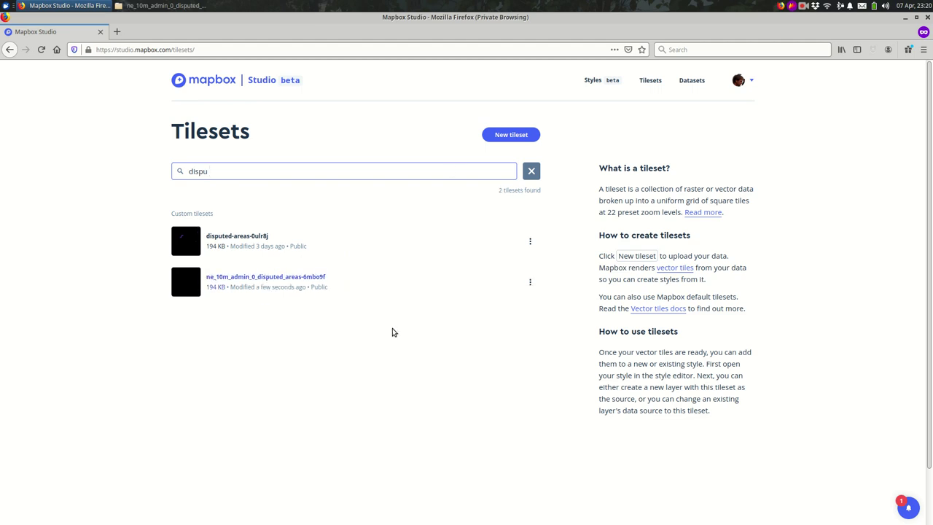
pyautogui.click(908, 506)
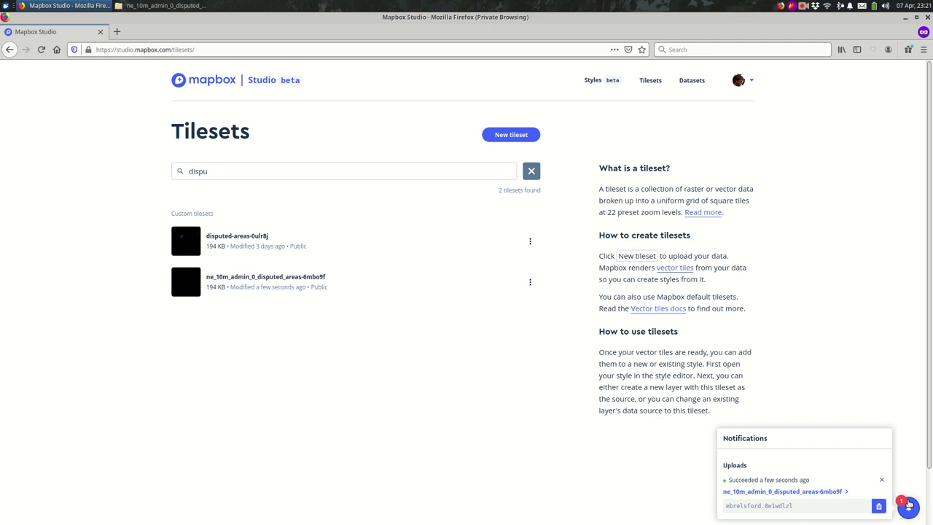
pyautogui.click(411, 368)
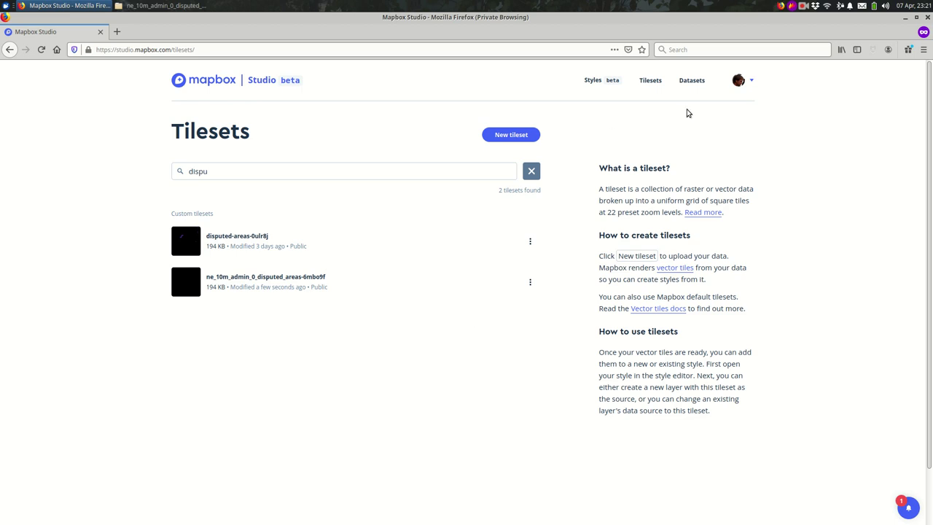
pyautogui.click(594, 80)
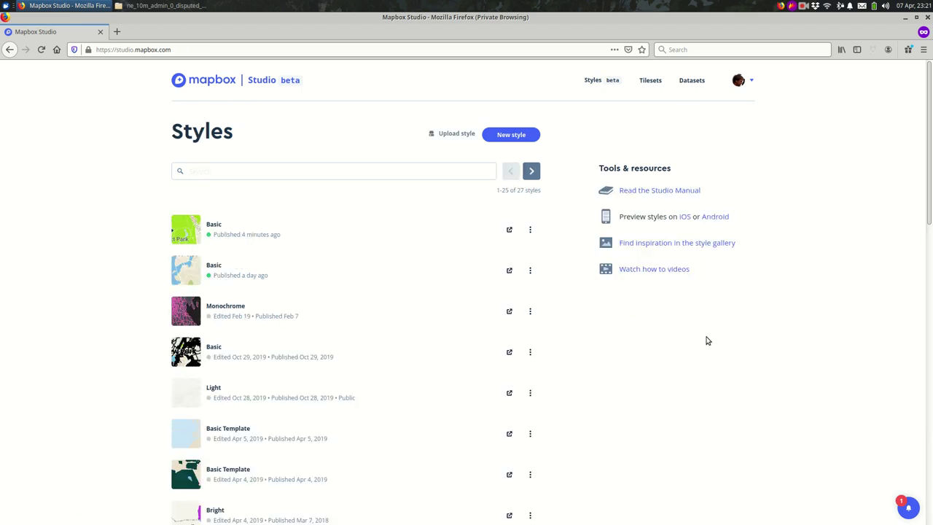
# Step: Create a new style from the Monochrome template using its Light variation
pyautogui.click(513, 136)
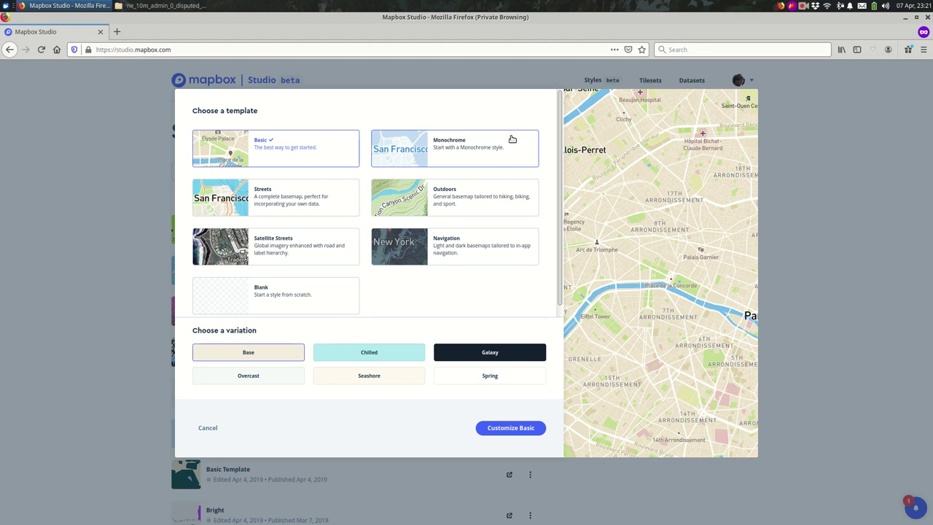
pyautogui.click(513, 138)
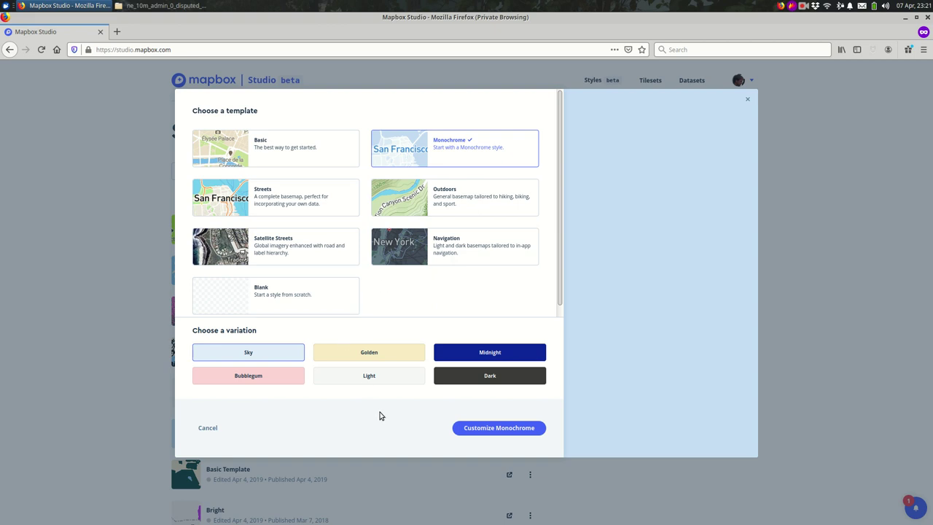
pyautogui.click(370, 376)
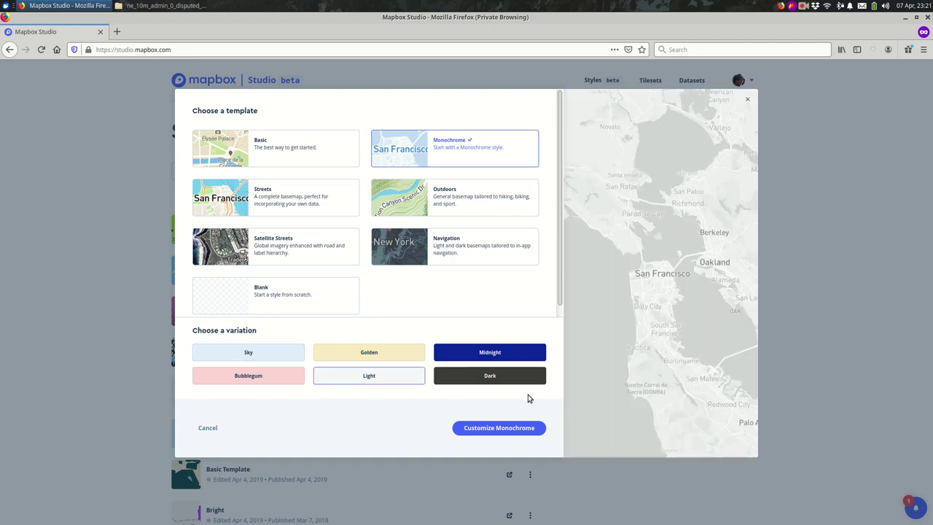
pyautogui.click(532, 430)
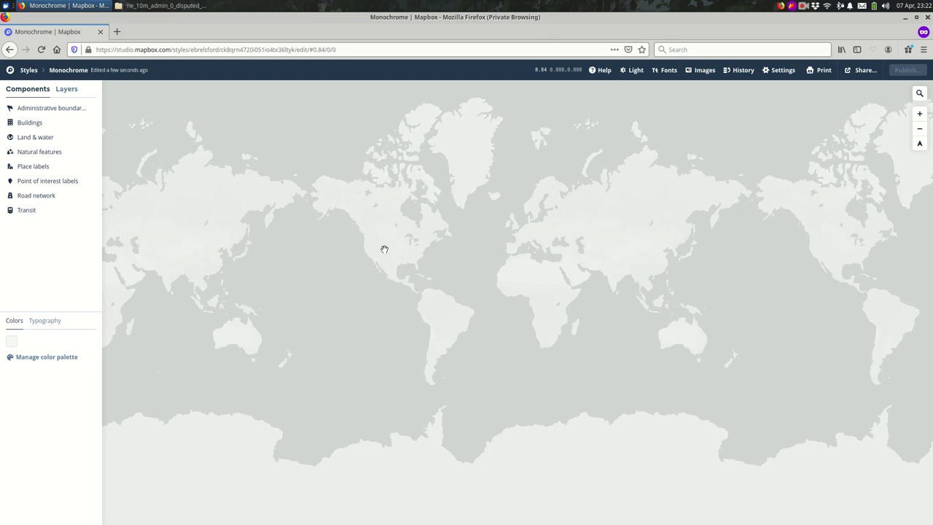
pyautogui.scroll(3, 473, 278)
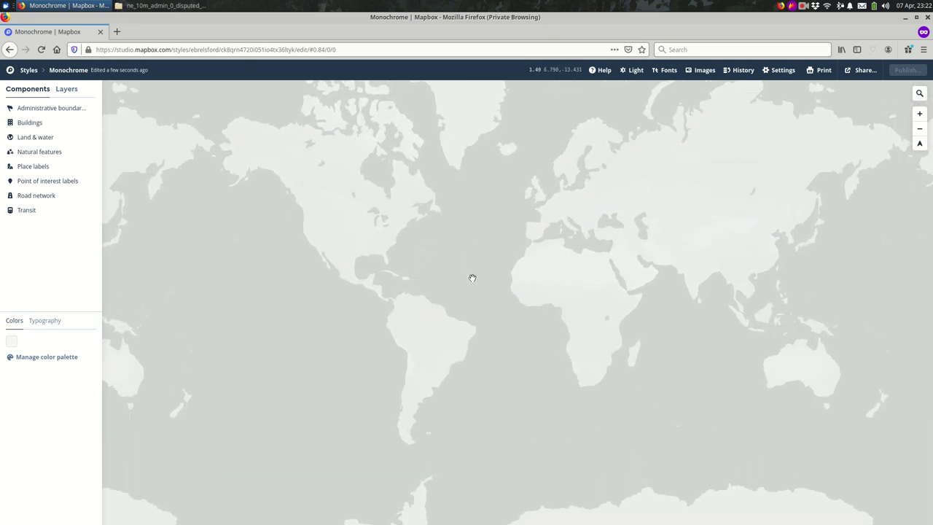
pyautogui.scroll(5, 569, 261)
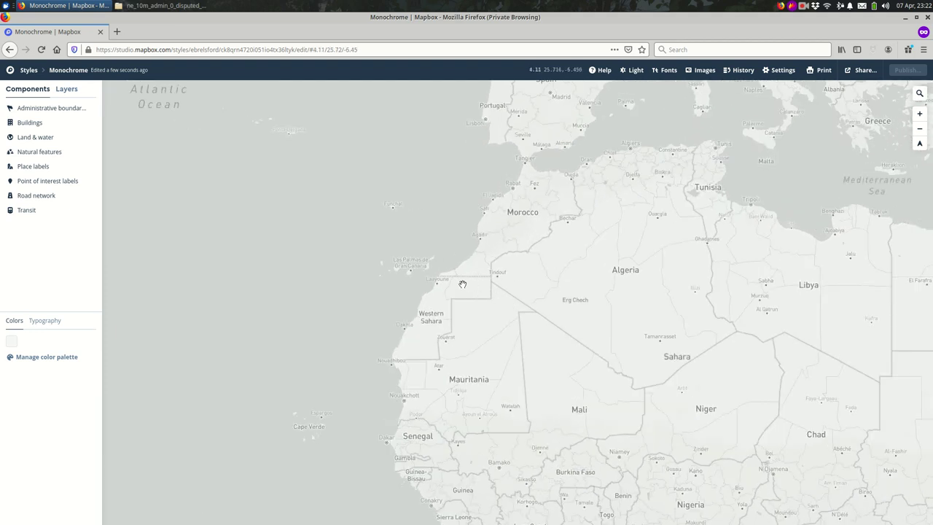
pyautogui.scroll(3, 462, 284)
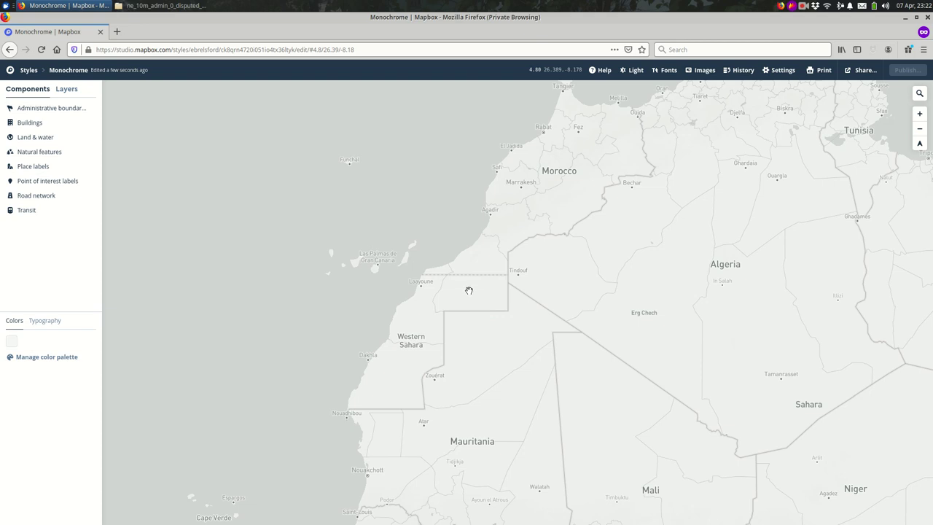
pyautogui.scroll(-2, 426, 285)
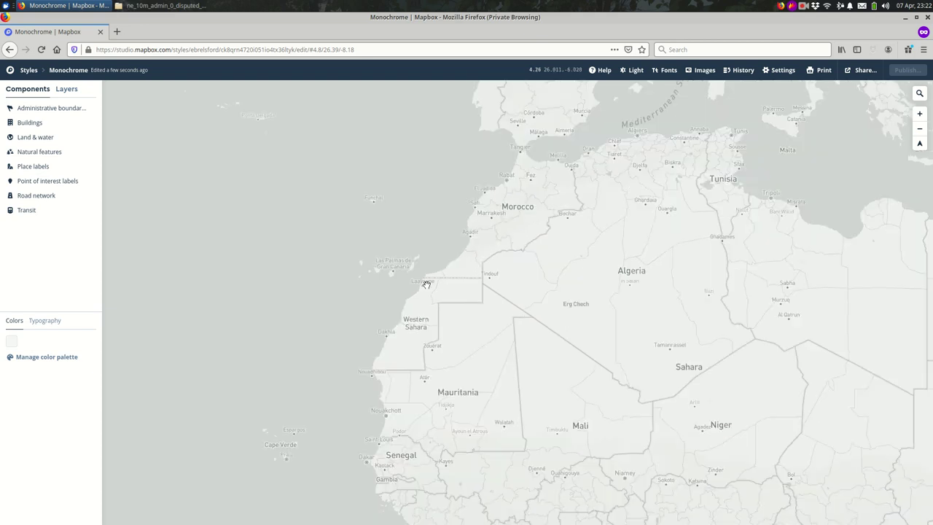
pyautogui.scroll(-5, 426, 284)
pyautogui.scroll(3, 427, 285)
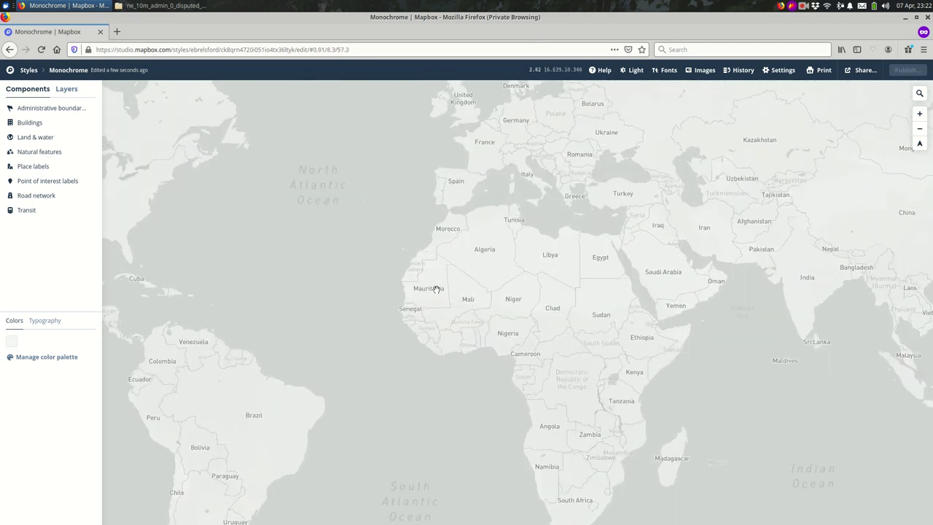
pyautogui.moveTo(634, 244); pyautogui.dragTo(587, 321)
pyautogui.scroll(2, 588, 321)
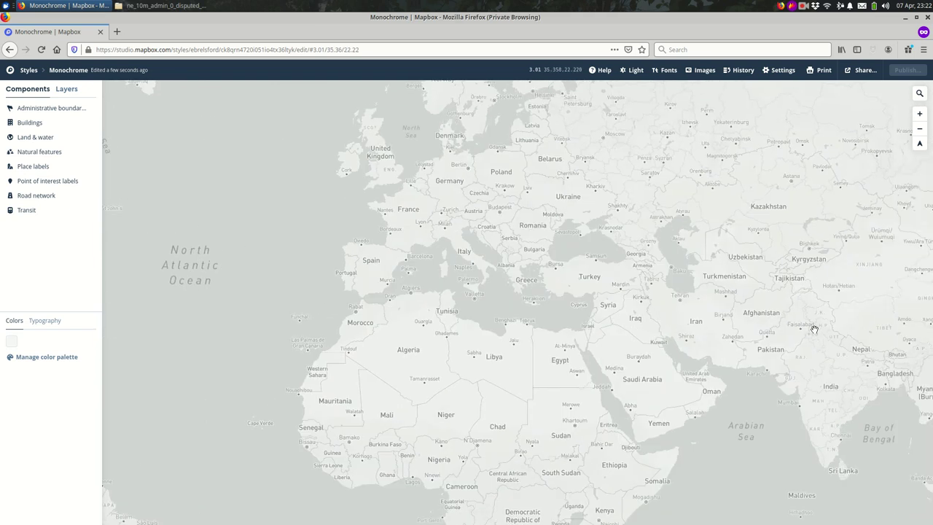
pyautogui.scroll(5, 817, 300)
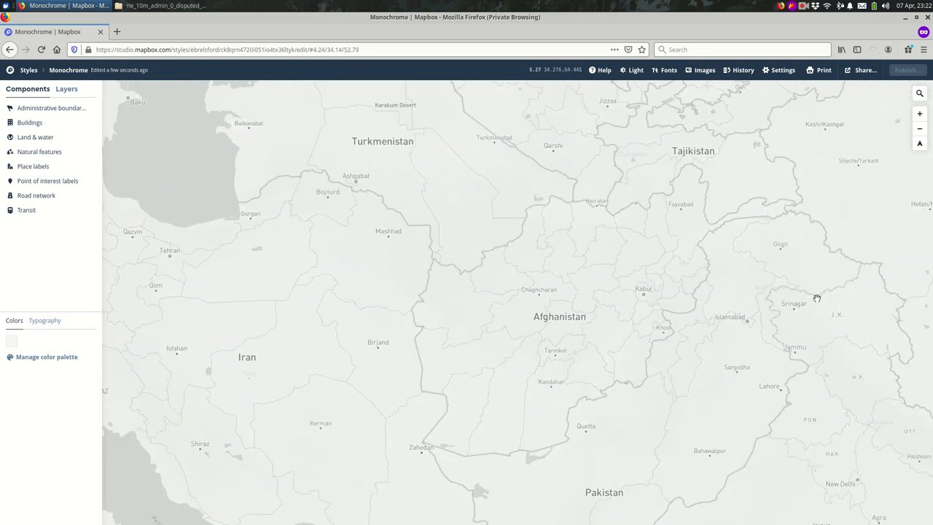
pyautogui.moveTo(816, 300); pyautogui.dragTo(714, 287)
pyautogui.scroll(4, 714, 286)
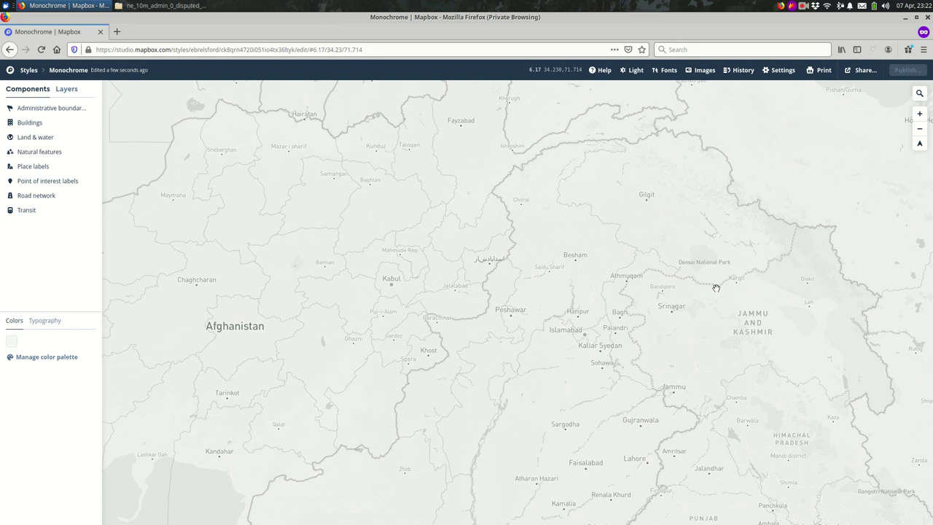
pyautogui.scroll(-3, 511, 263)
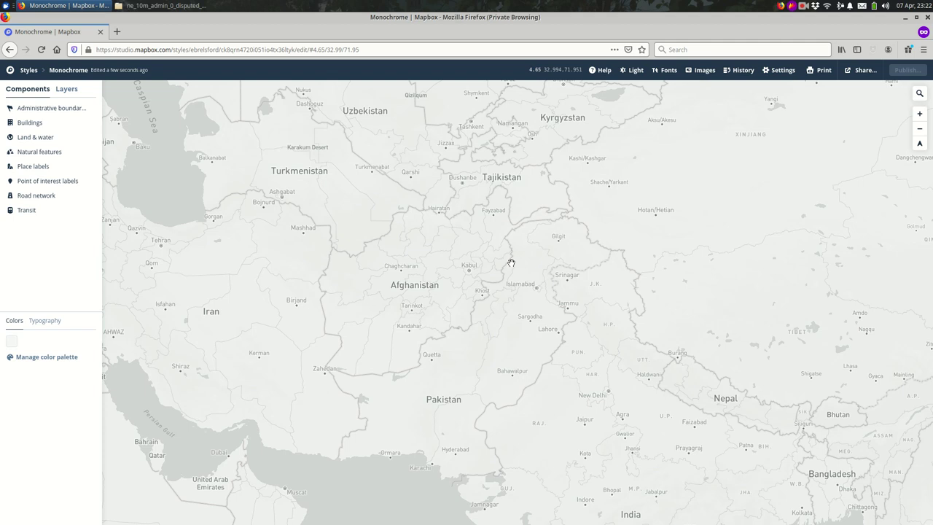
pyautogui.scroll(-5, 511, 263)
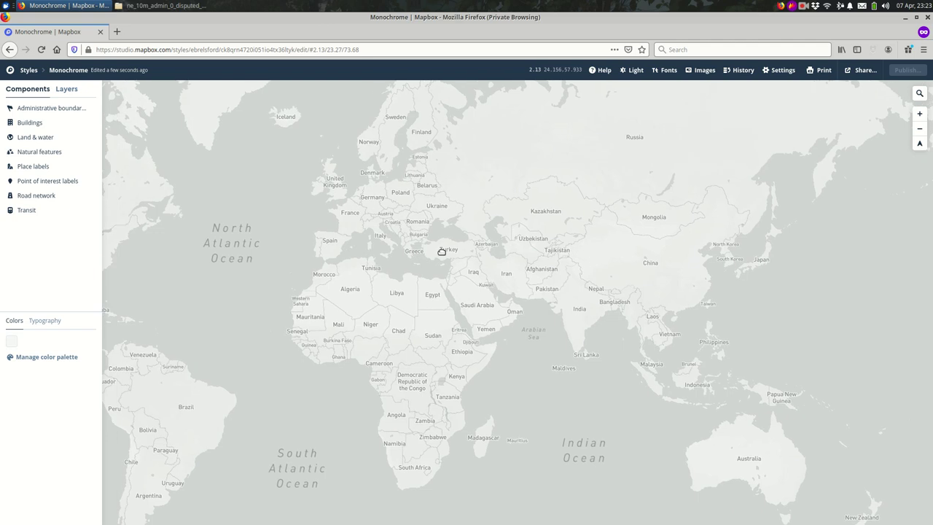
pyautogui.moveTo(442, 252); pyautogui.dragTo(525, 252)
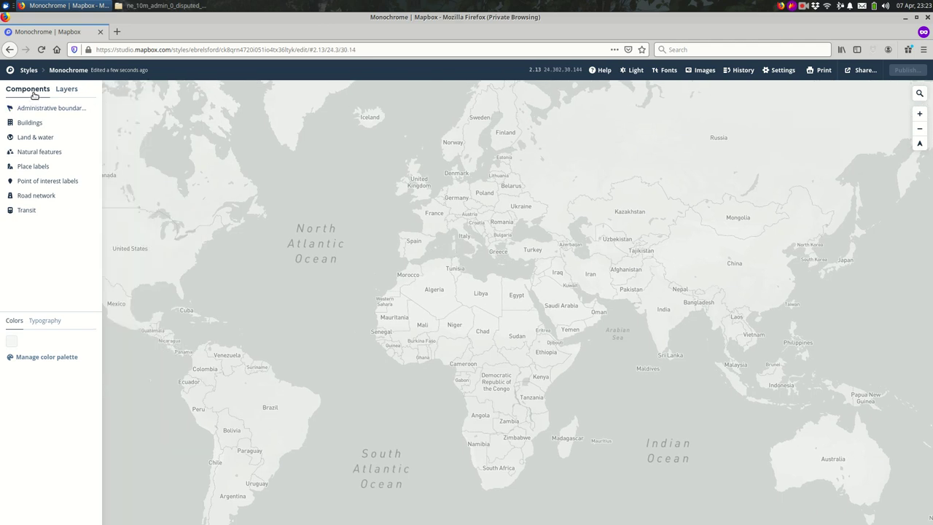
pyautogui.click(67, 89)
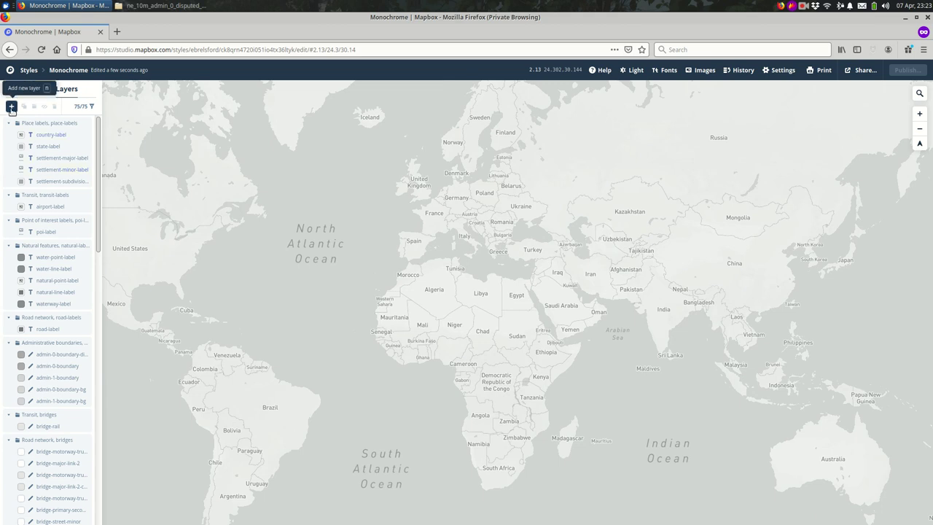
# Step: Add a fill layer sourced from the ne_10m_admin_0_disputed_areas tileset, filtered by 'dispu'
pyautogui.click(12, 107)
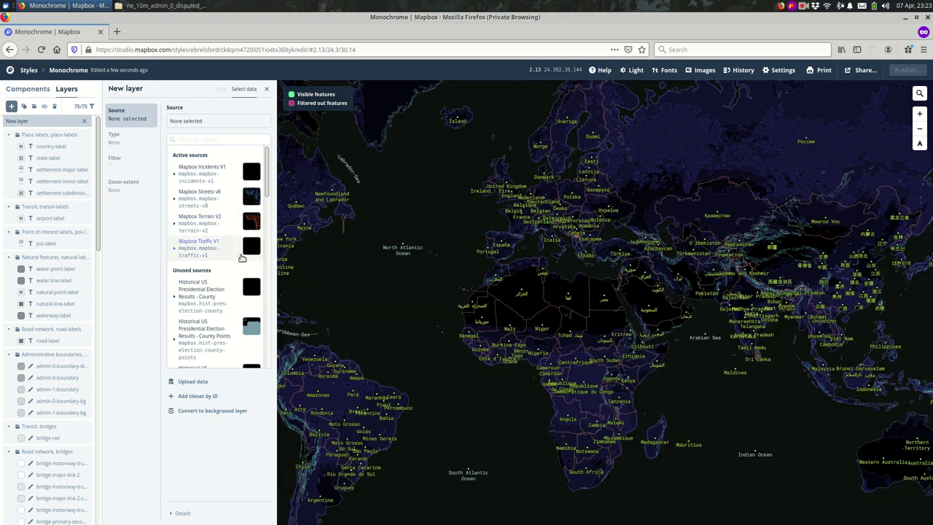
pyautogui.scroll(-1, 264, 192)
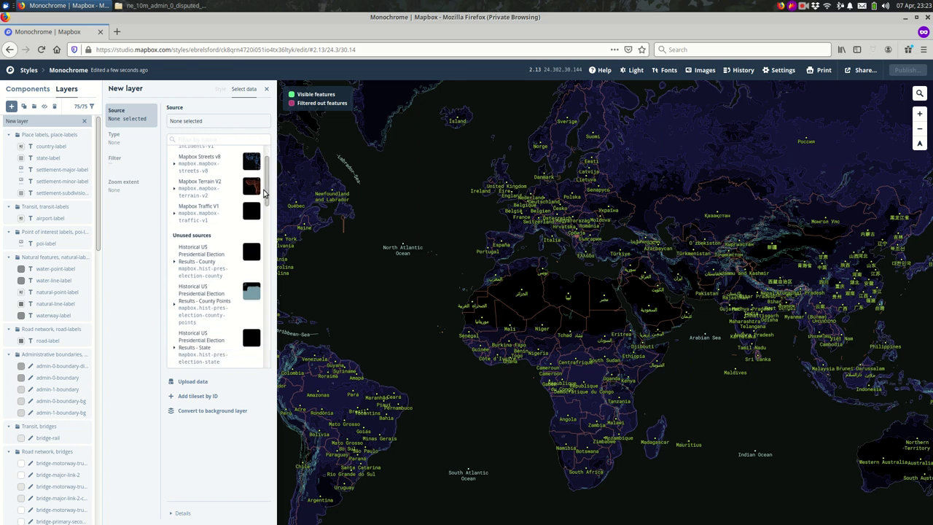
pyautogui.moveTo(264, 192); pyautogui.dragTo(264, 253)
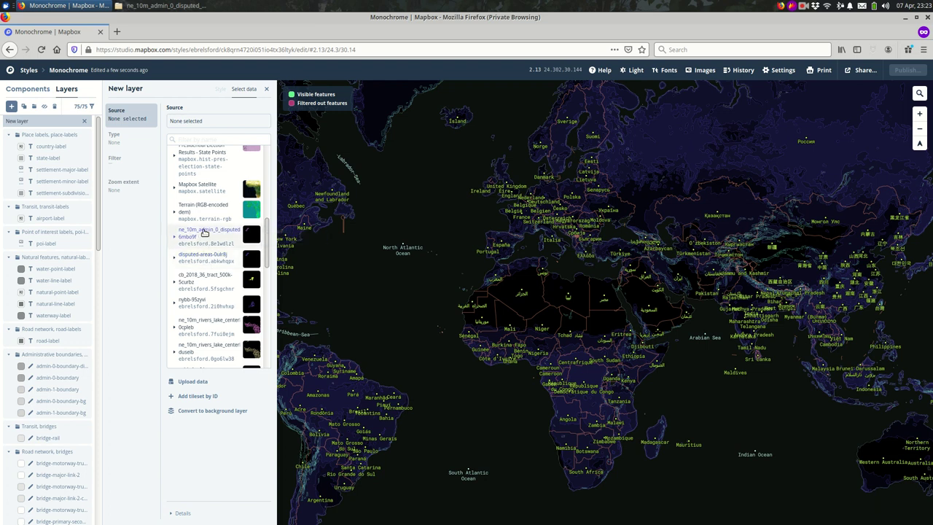
pyautogui.click(201, 137)
pyautogui.write('dis')
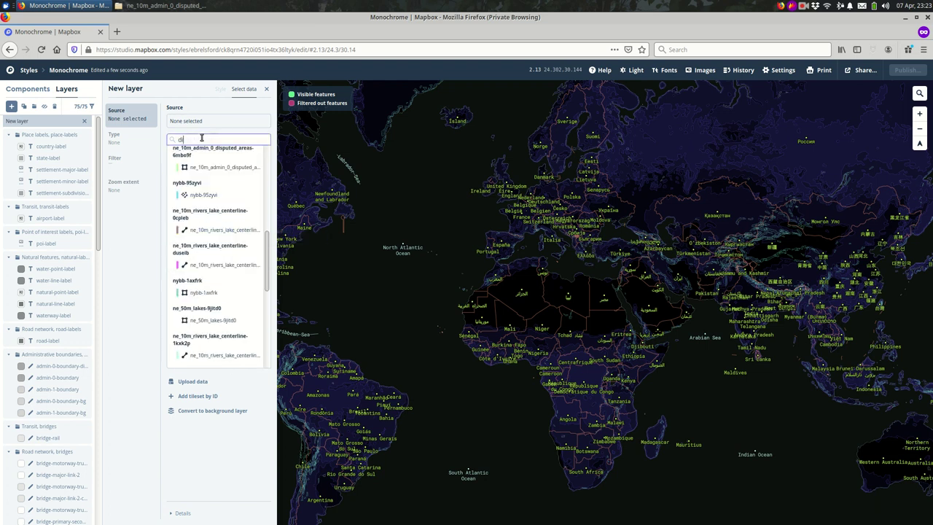
pyautogui.write('pu')
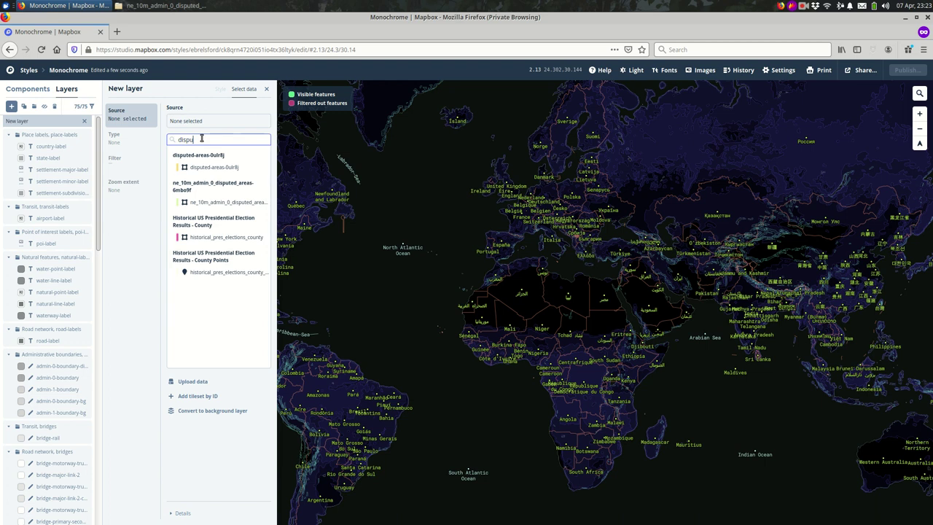
pyautogui.click(220, 202)
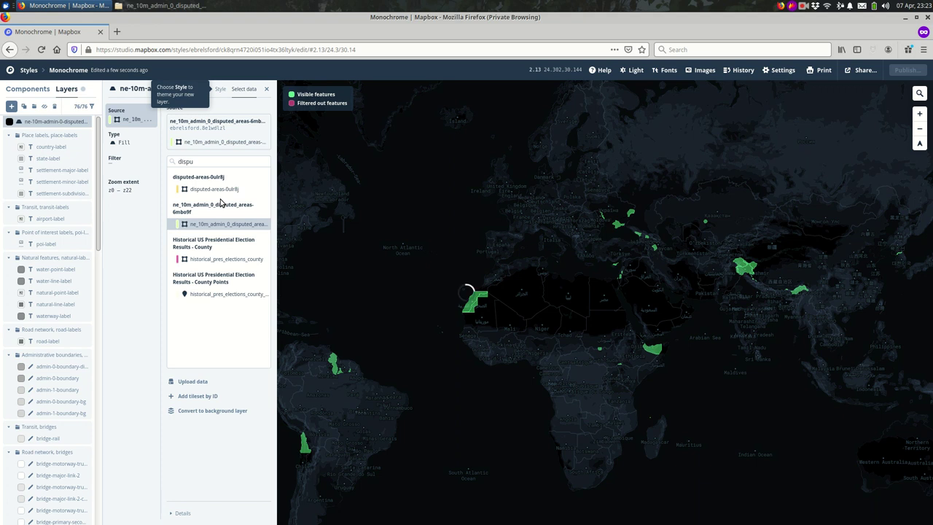
pyautogui.moveTo(434, 394); pyautogui.dragTo(552, 371)
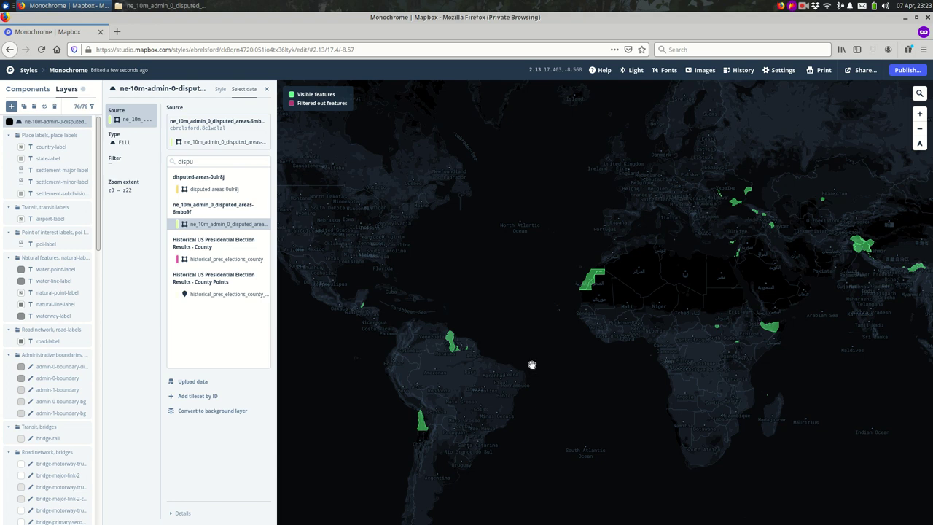
pyautogui.moveTo(583, 351); pyautogui.dragTo(525, 359)
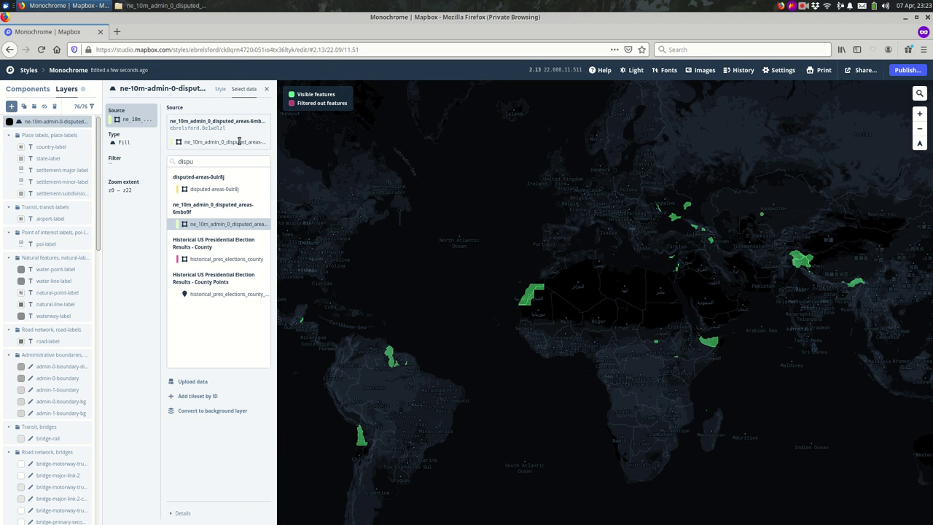
pyautogui.click(220, 89)
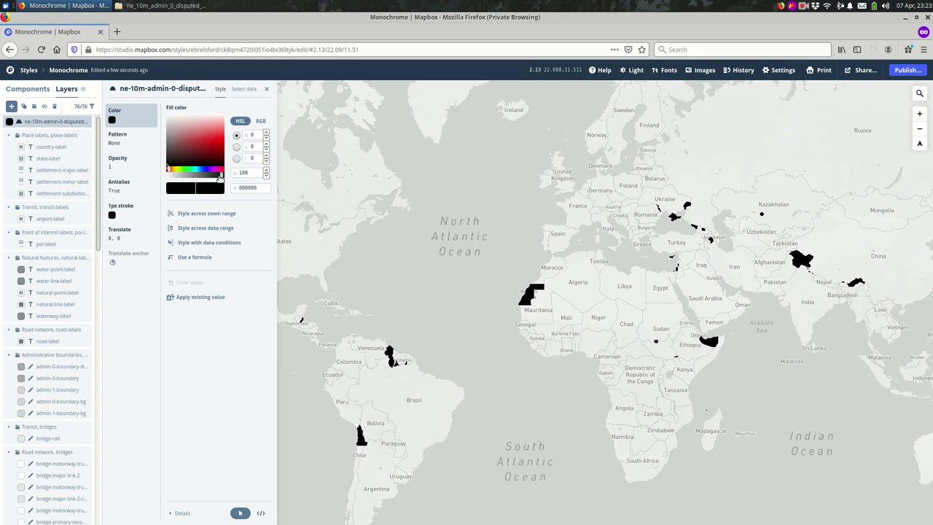
# Step: Set the fill colour alpha to 16 and the 1px outline alpha to 24
pyautogui.moveTo(221, 176); pyautogui.dragTo(178, 181)
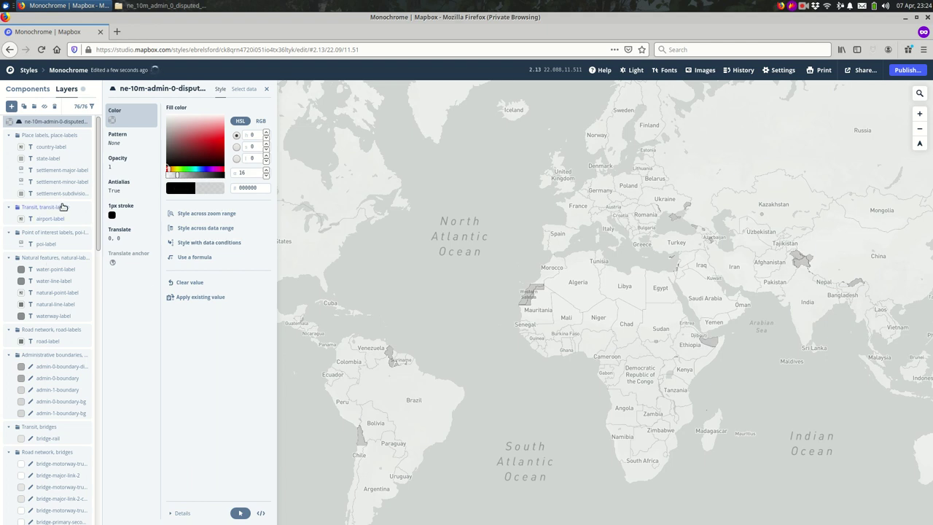
pyautogui.click(114, 211)
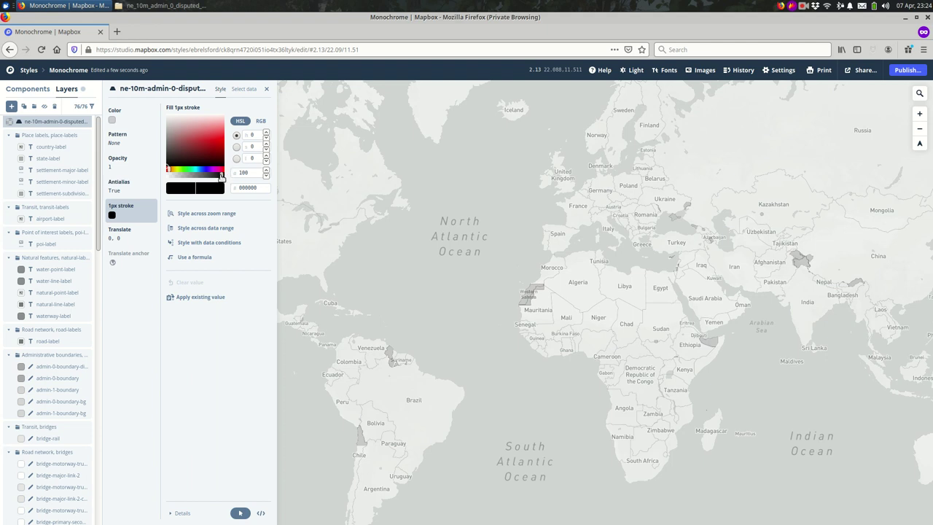
pyautogui.moveTo(221, 176); pyautogui.dragTo(181, 177)
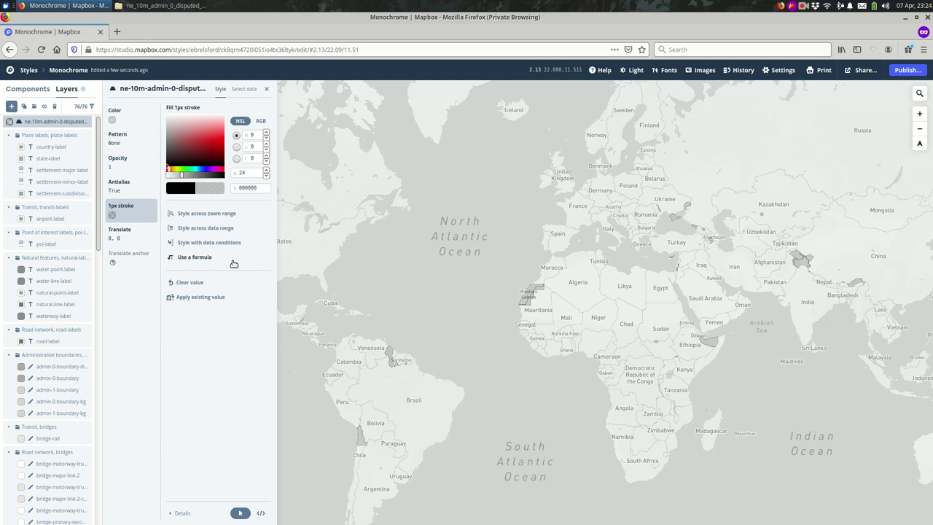
pyautogui.doubleClick(541, 297)
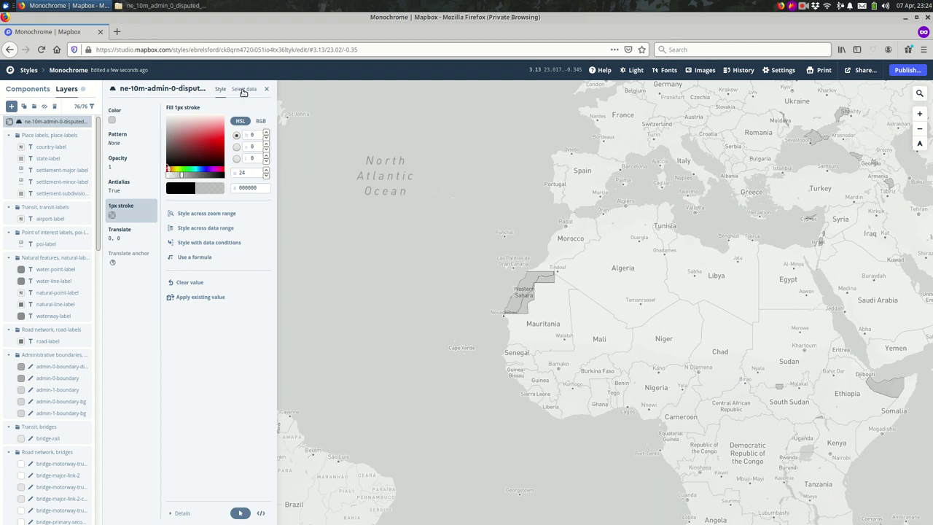
pyautogui.click(243, 89)
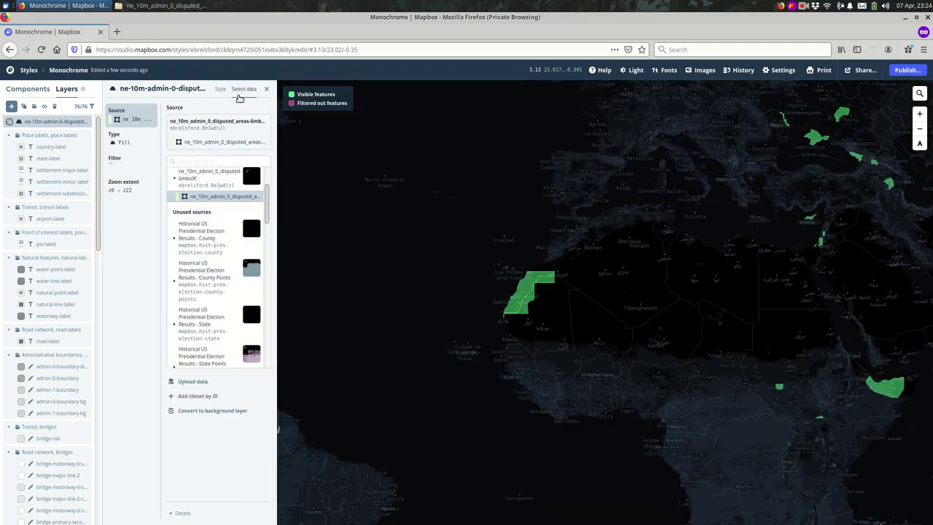
# Step: Change the disputed-areas layer type from fill to line
pyautogui.click(135, 142)
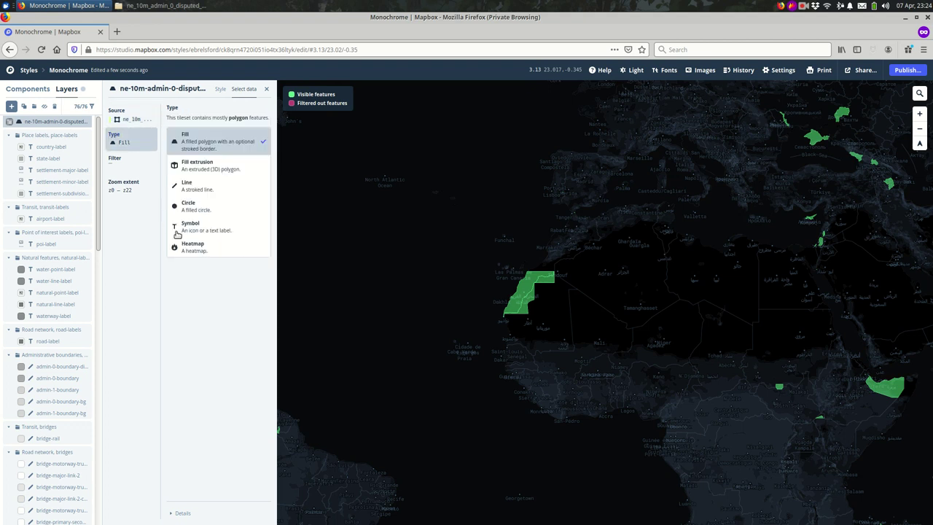
pyautogui.click(204, 188)
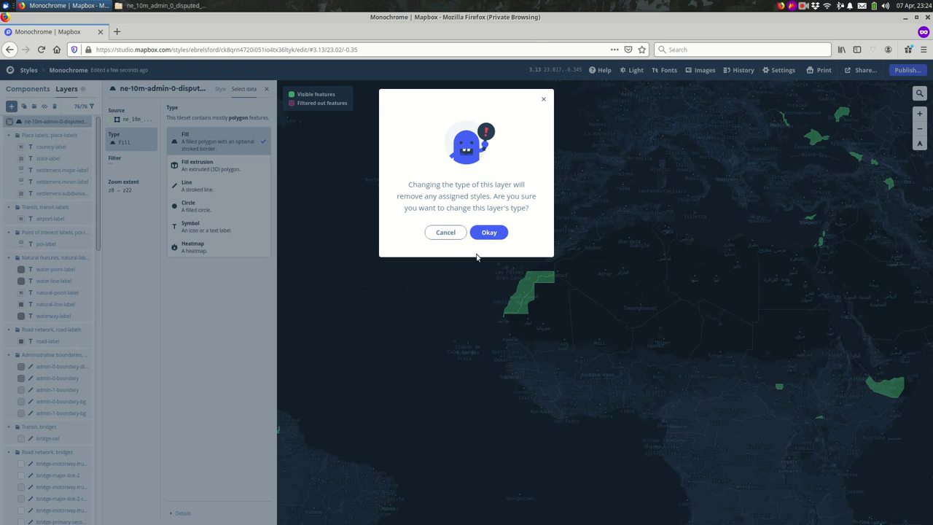
pyautogui.click(493, 231)
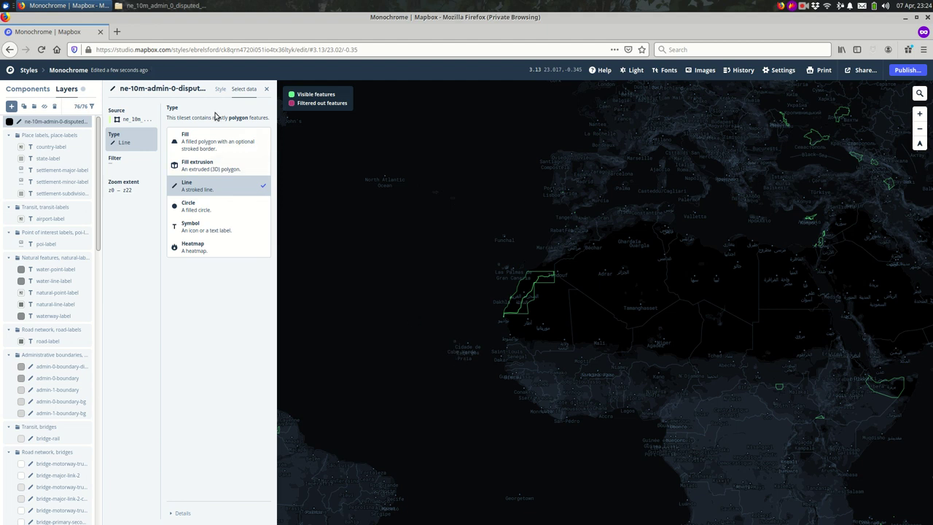
pyautogui.click(220, 88)
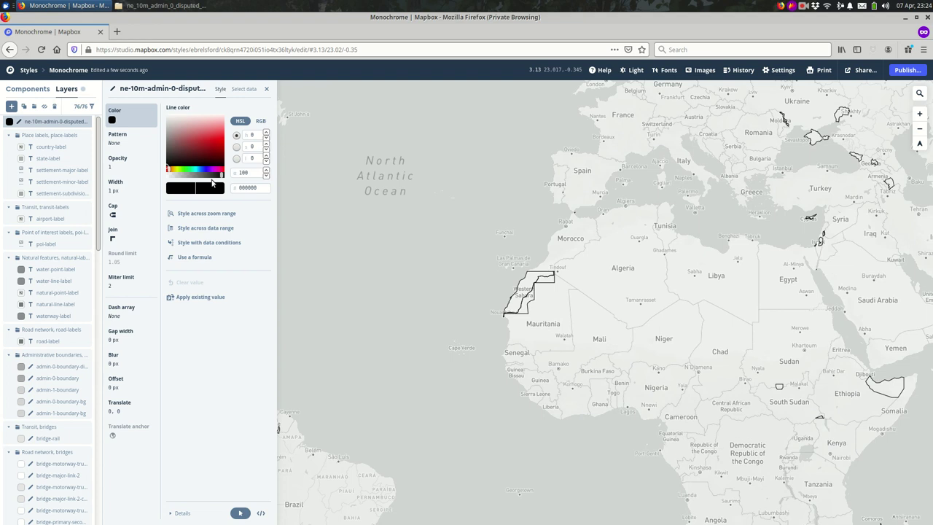
# Step: Give the disputed-area lines a dash array of dash 6, gap 6
pyautogui.click(131, 319)
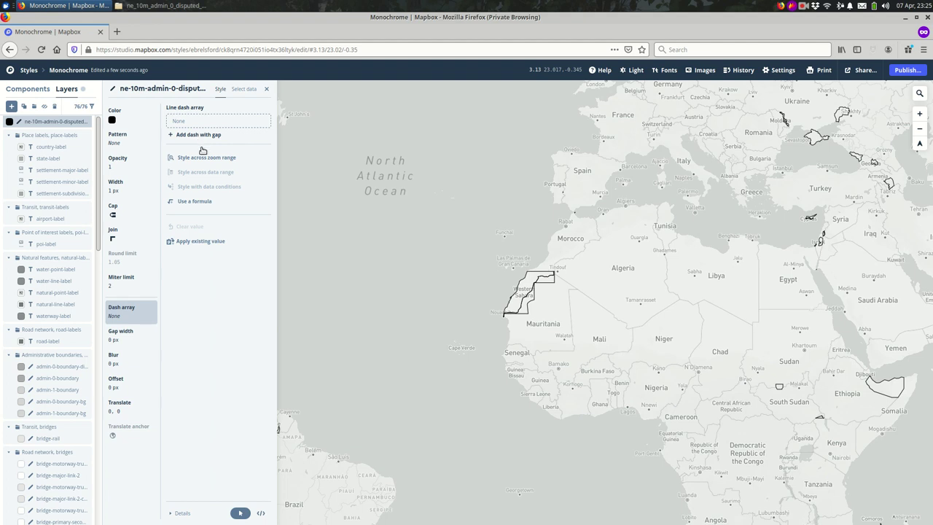
pyautogui.click(202, 146)
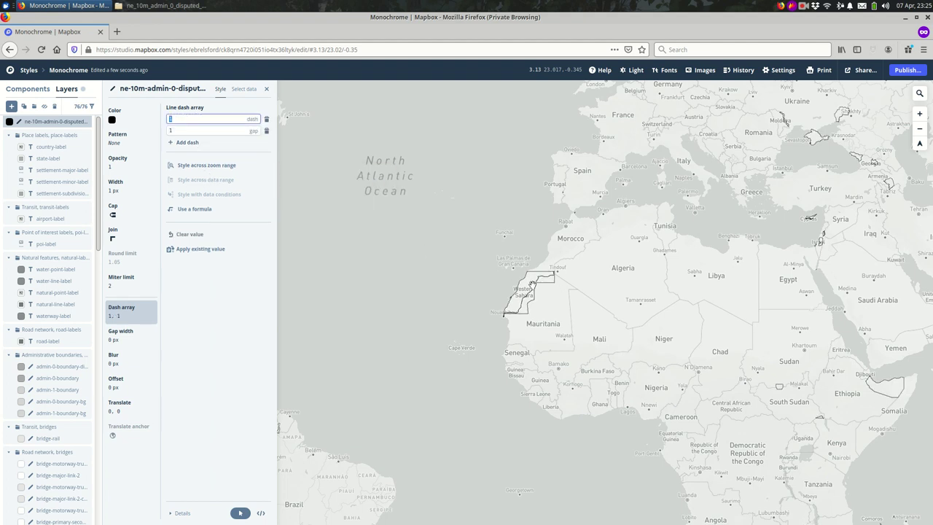
pyautogui.scroll(3, 532, 283)
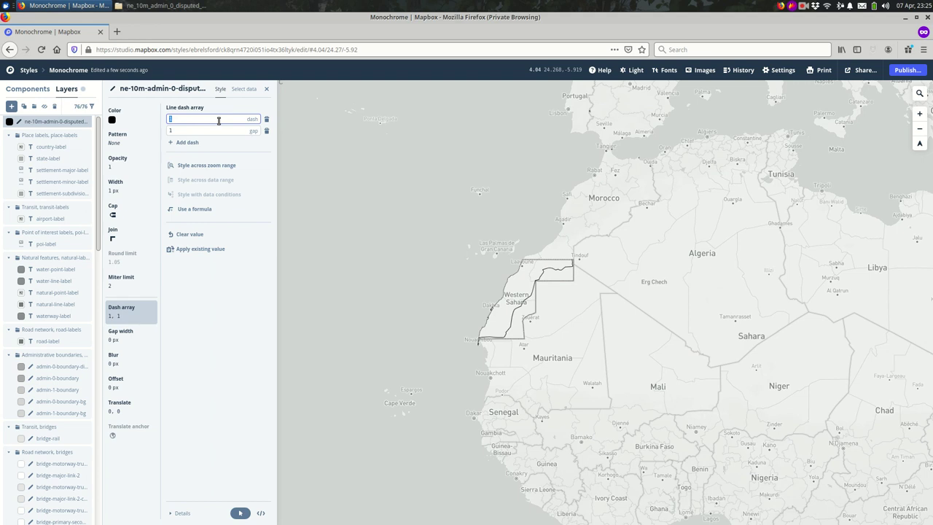
pyautogui.write('6')
pyautogui.press('Tab')
pyautogui.write('6')
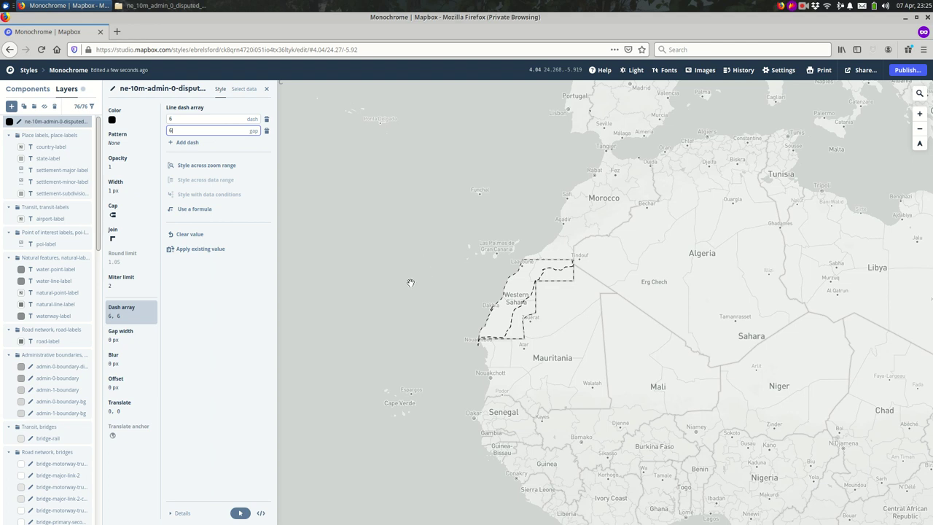
pyautogui.scroll(5, 496, 339)
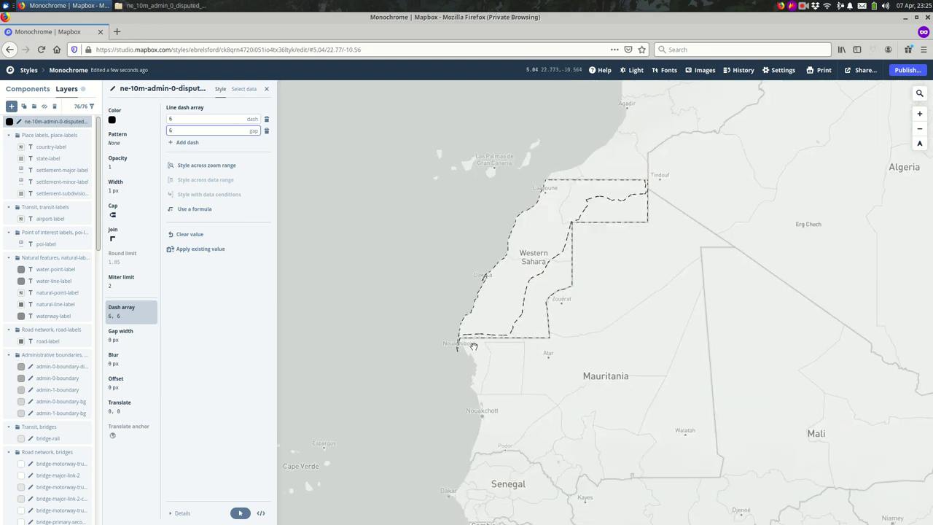
pyautogui.scroll(2, 464, 353)
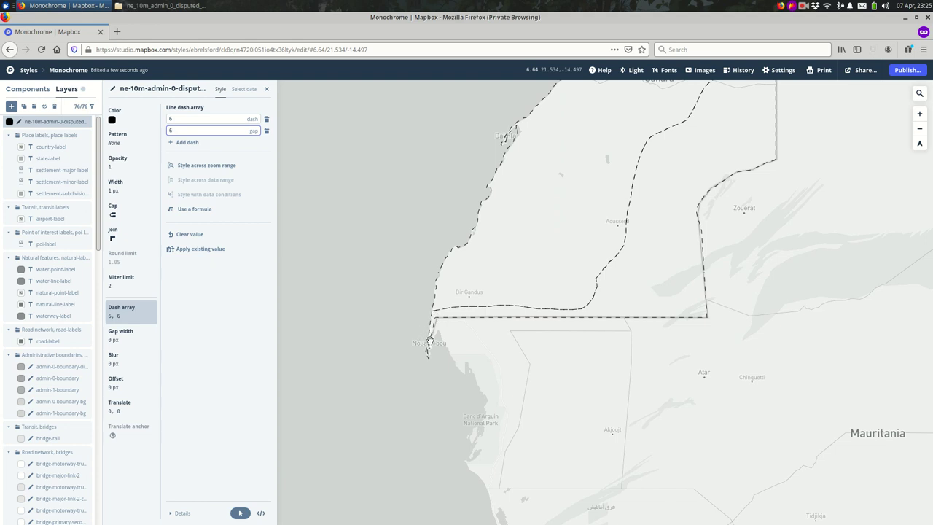
pyautogui.scroll(1, 433, 360)
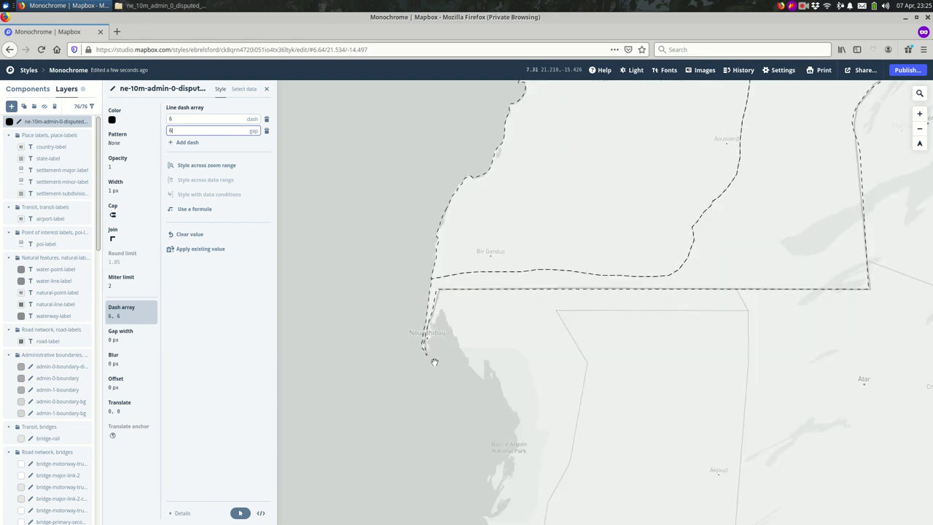
pyautogui.scroll(-3, 434, 359)
pyautogui.scroll(-2, 434, 359)
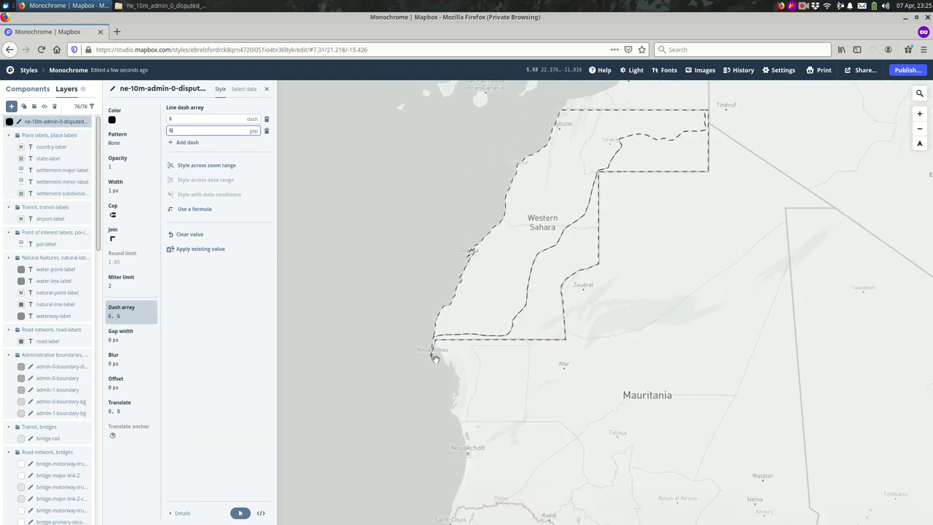
pyautogui.scroll(-1, 562, 249)
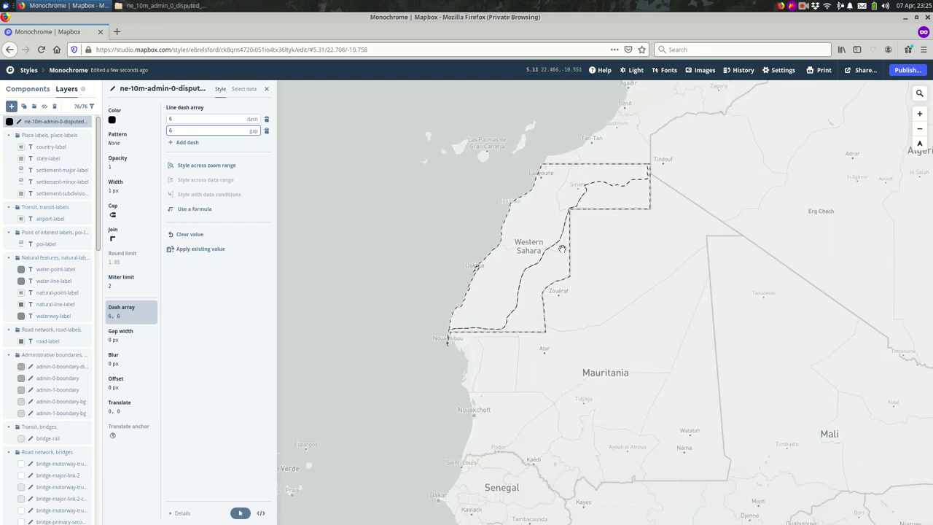
pyautogui.click(114, 120)
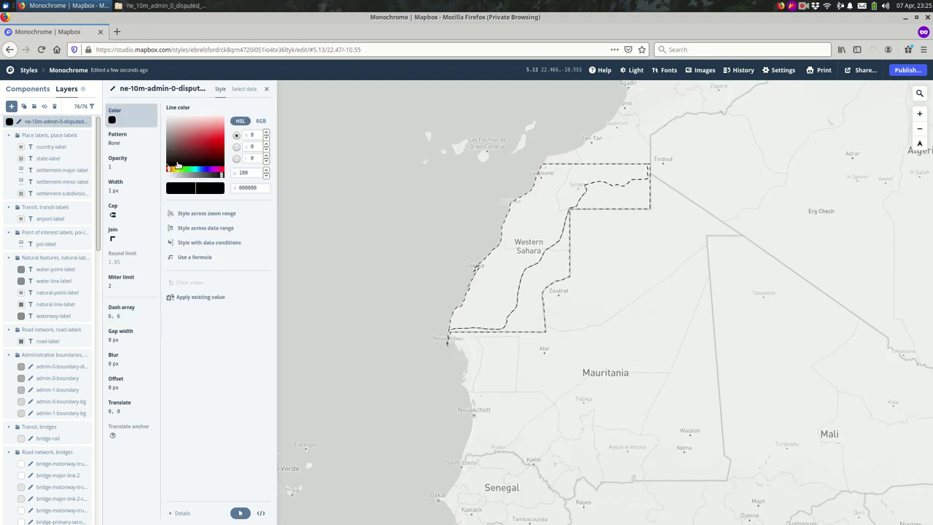
# Step: Make the disputed-area line colour vivid red (eb0000)
pyautogui.click(218, 153)
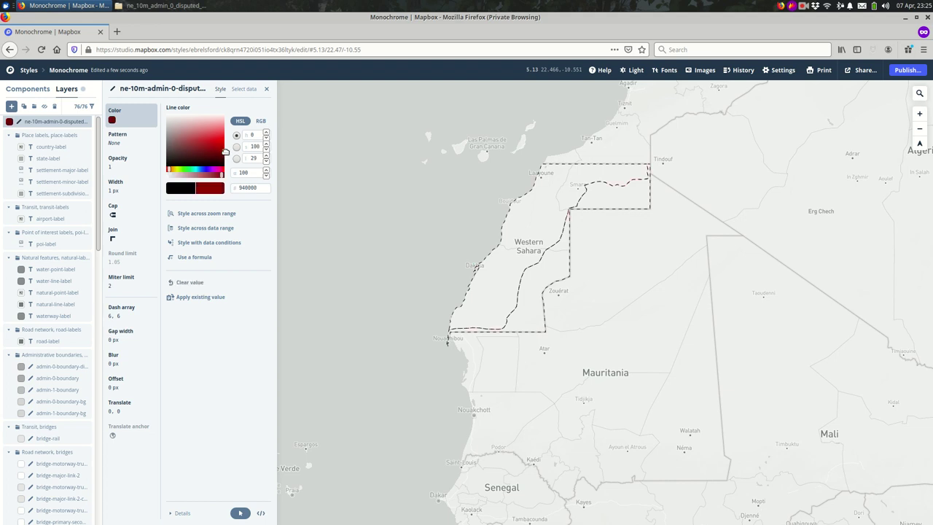
pyautogui.moveTo(225, 151); pyautogui.dragTo(226, 145)
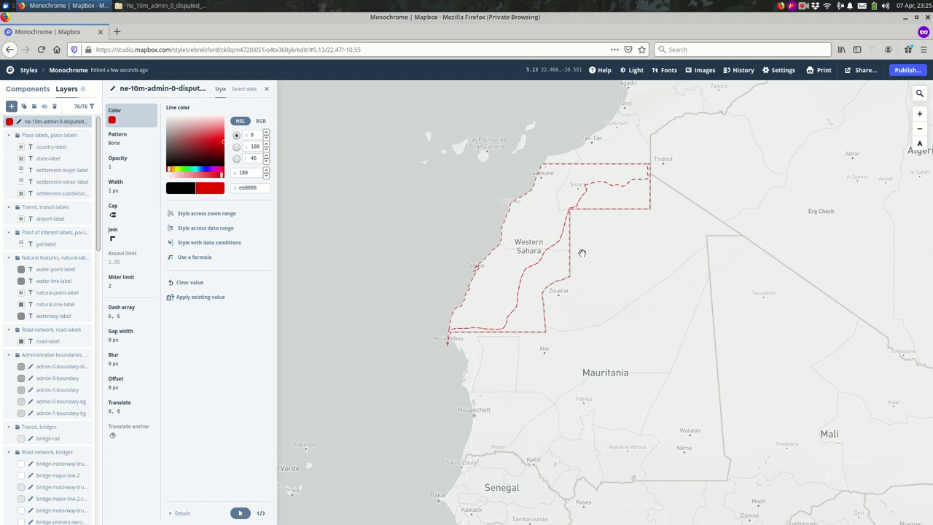
pyautogui.scroll(-5, 583, 253)
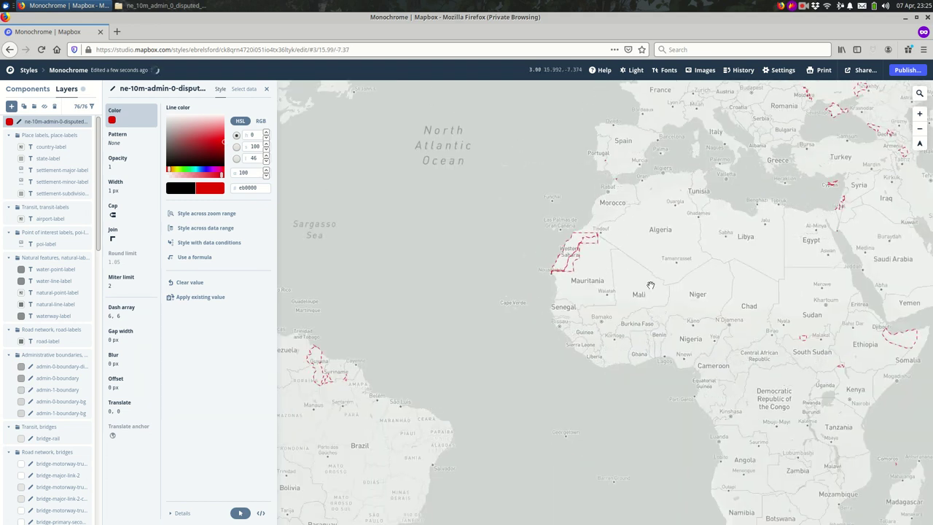
# Step: Zoom the map into southwest Iberia and the Strait of Gibraltar to inspect the red dashes
pyautogui.moveTo(760, 253); pyautogui.dragTo(681, 298)
pyautogui.scroll(-1, 677, 302)
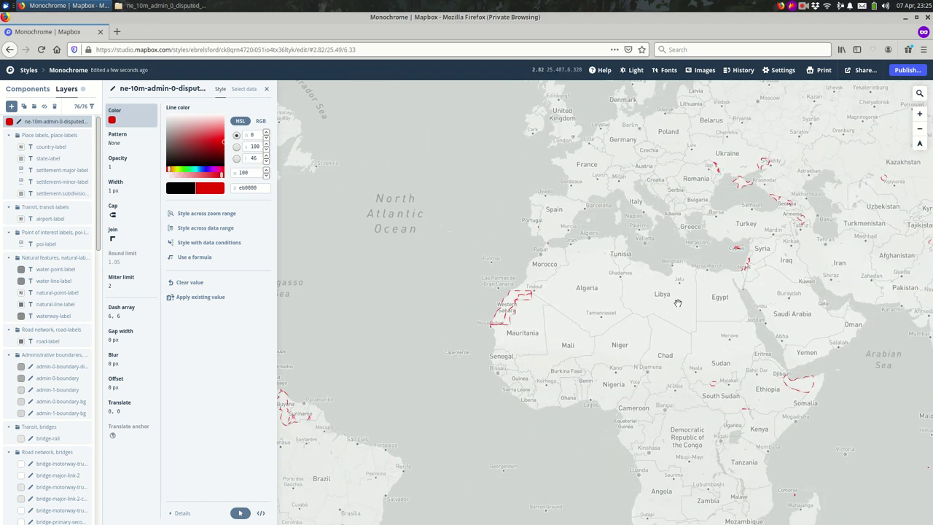
pyautogui.scroll(-2, 678, 303)
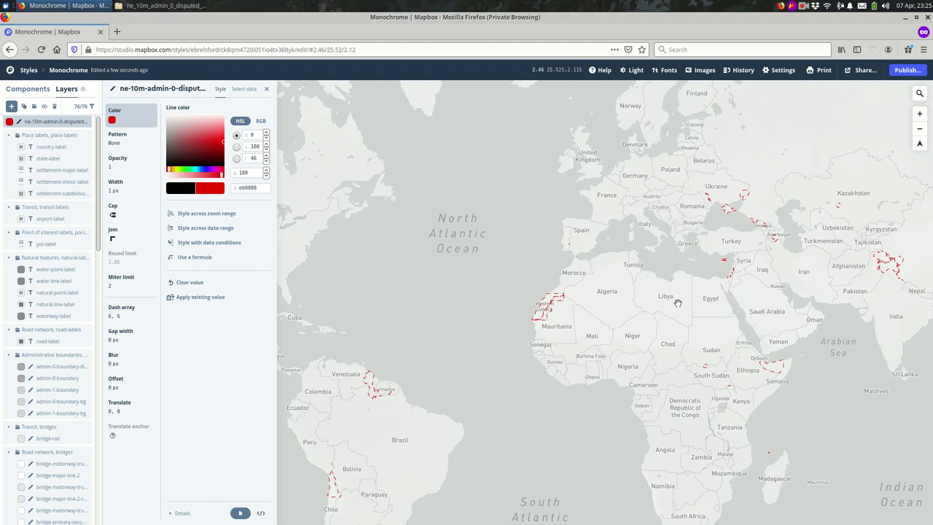
pyautogui.doubleClick(576, 211)
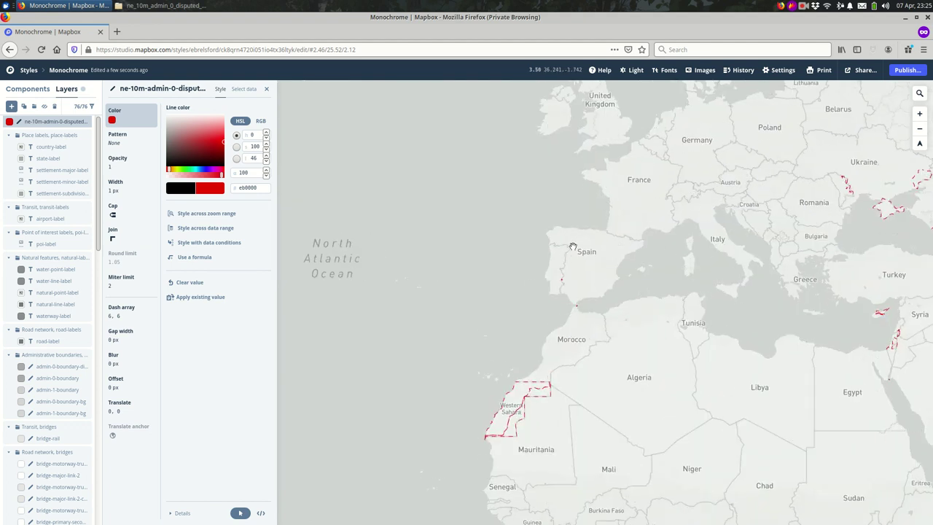
pyautogui.scroll(5, 568, 276)
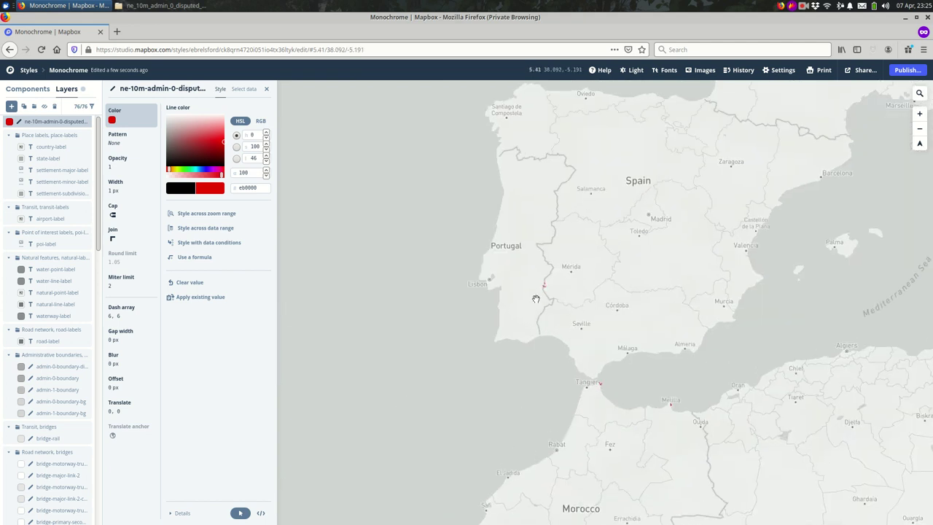
pyautogui.scroll(3, 536, 299)
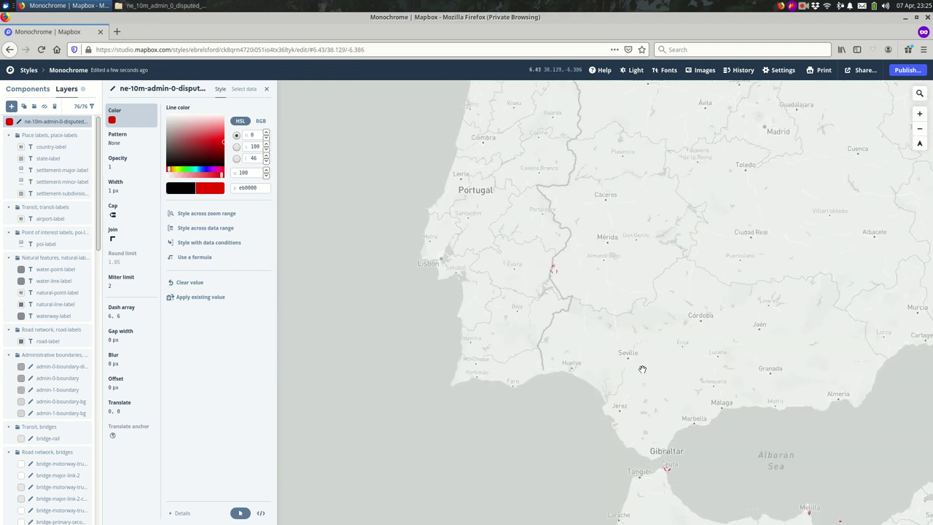
pyautogui.moveTo(643, 370); pyautogui.dragTo(622, 306)
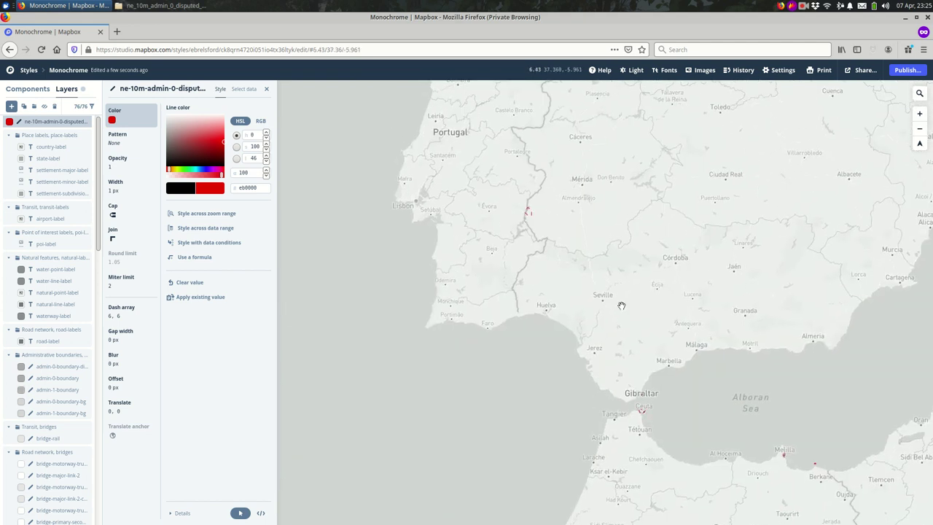
pyautogui.scroll(-3, 559, 253)
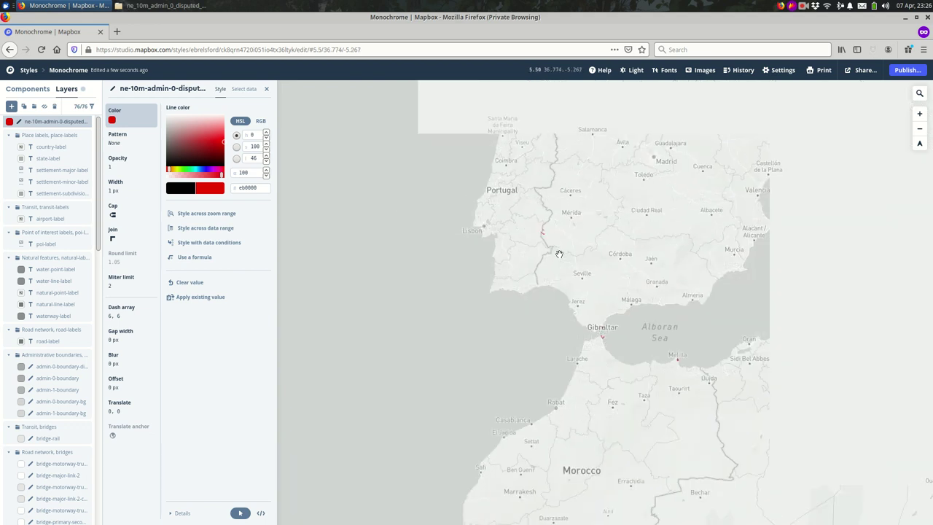
pyautogui.scroll(2, 559, 254)
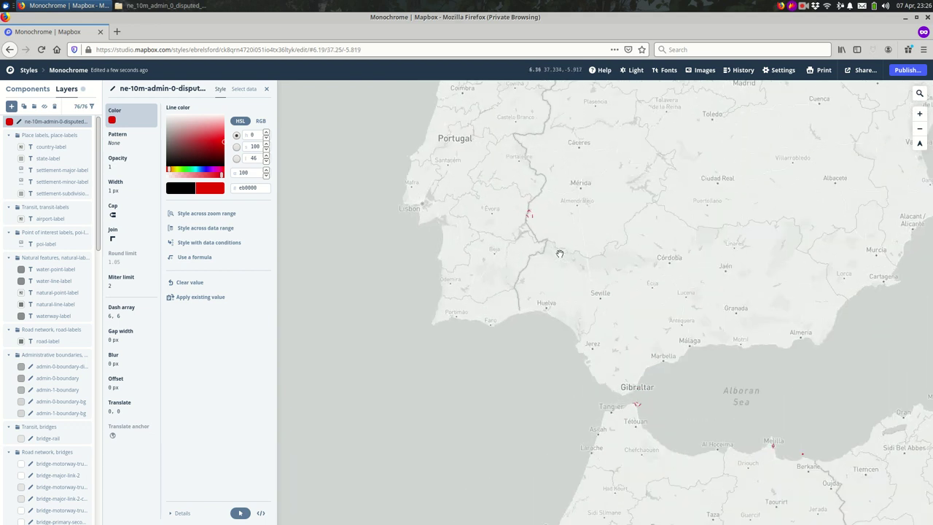
pyautogui.scroll(2, 648, 387)
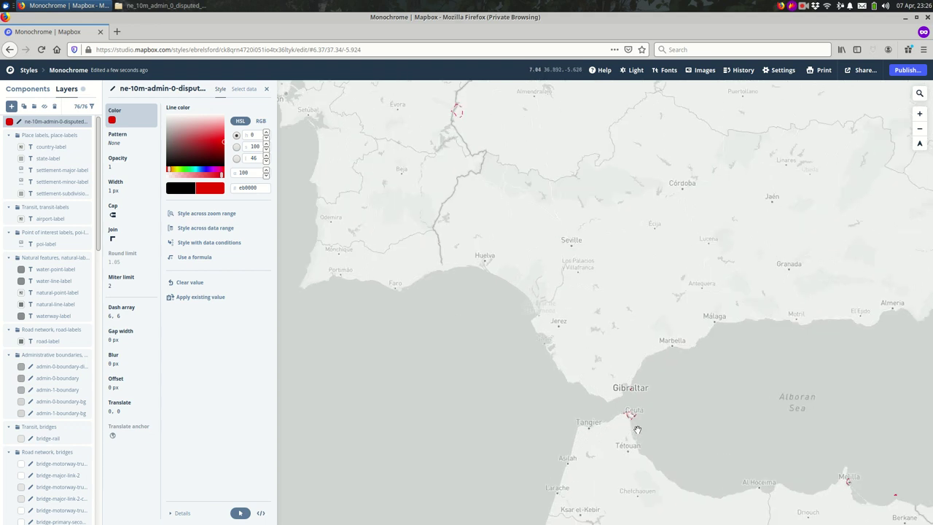
pyautogui.scroll(3, 638, 430)
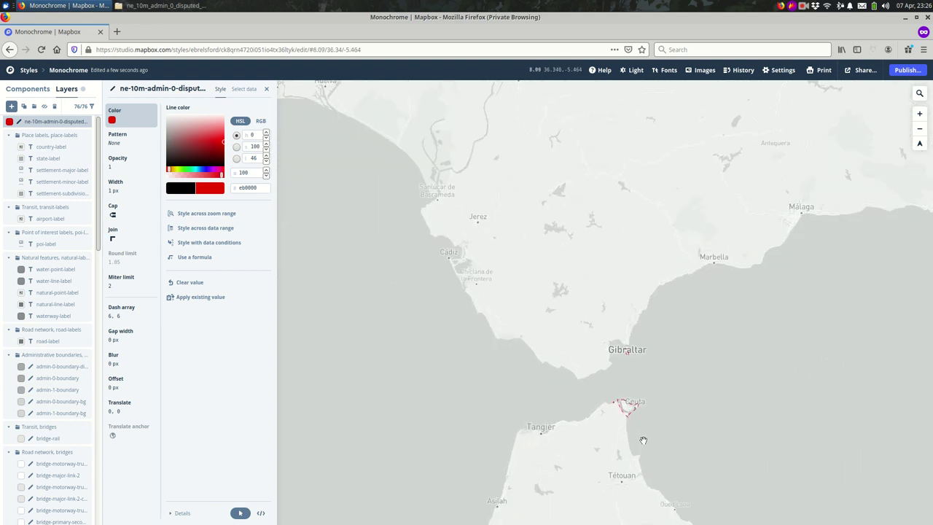
pyautogui.scroll(-3, 624, 403)
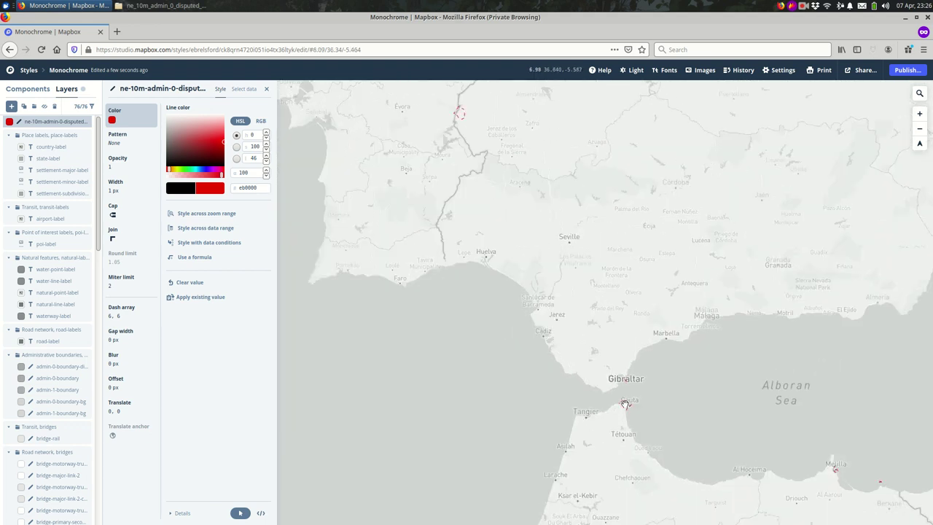
pyautogui.scroll(-2, 625, 403)
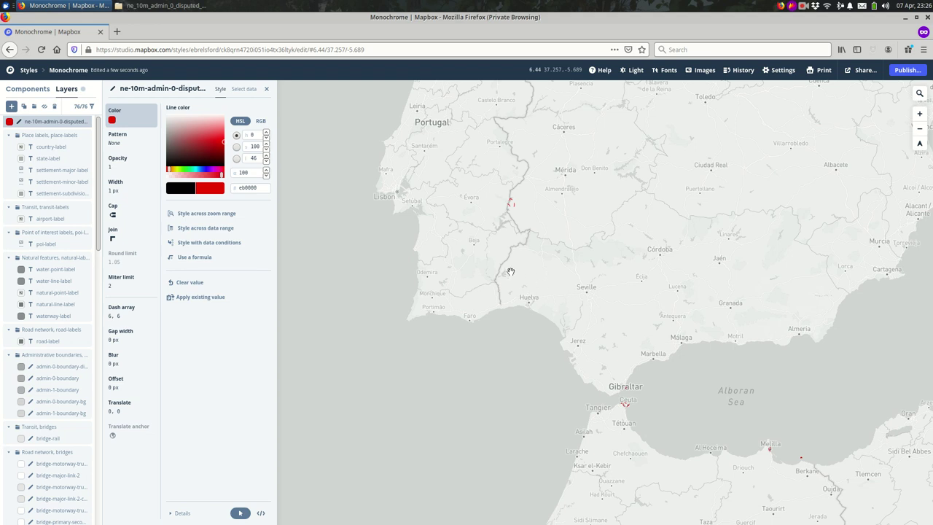
# Step: Make the dash array vary by zoom, with dash 2, gap 2 at zoom 0
pyautogui.click(148, 318)
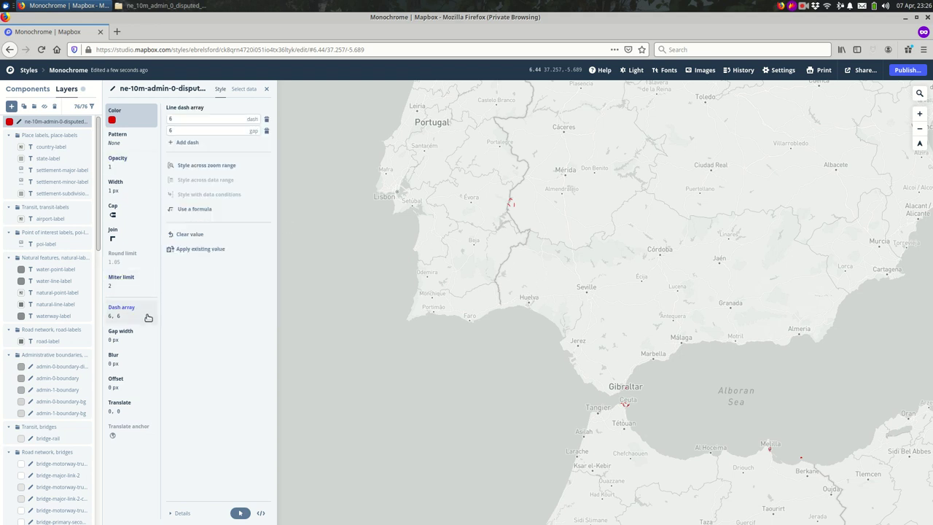
pyautogui.click(202, 166)
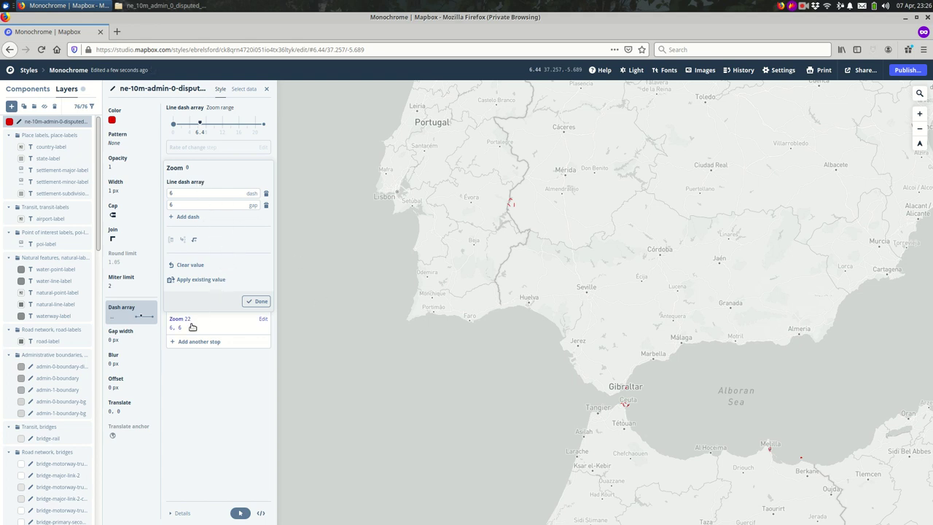
pyautogui.click(189, 194)
pyautogui.click(183, 204)
pyautogui.write('2')
pyautogui.press('BackSpace')
pyautogui.press('BackSpace')
pyautogui.write('2')
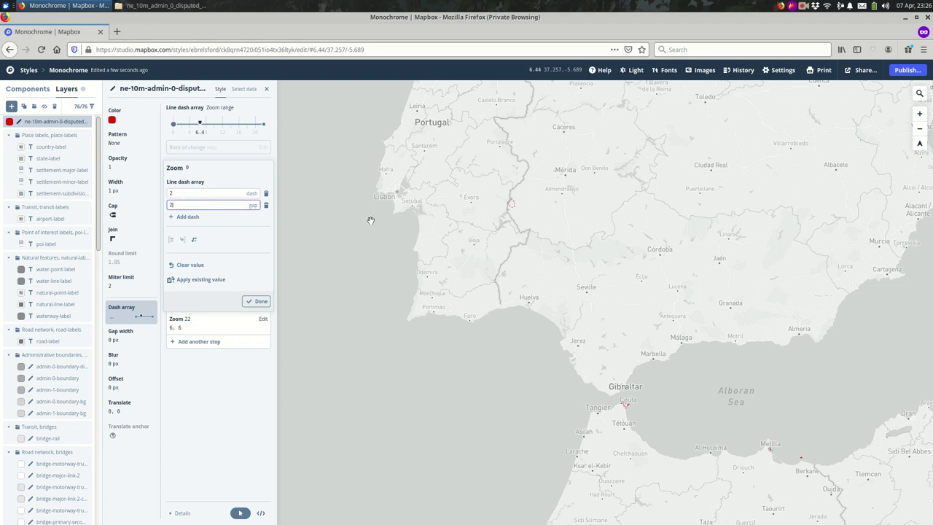
# Step: Review the zoom 22 stop's 6, 6 dash array and close its editor
pyautogui.click(211, 327)
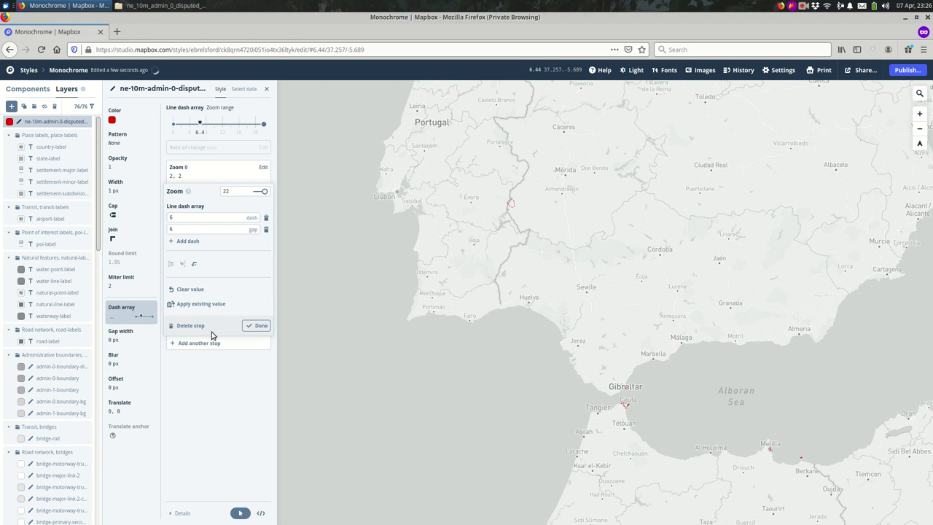
pyautogui.scroll(1, 516, 202)
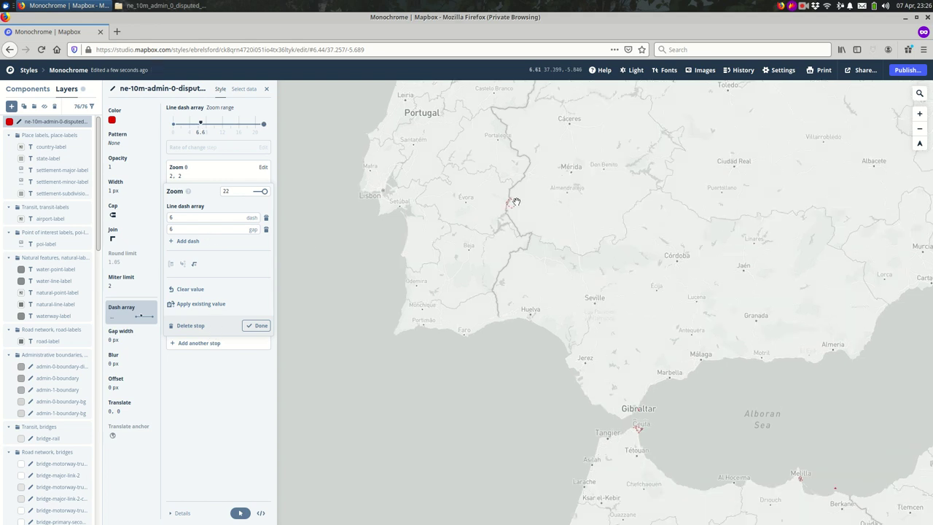
pyautogui.scroll(3, 507, 198)
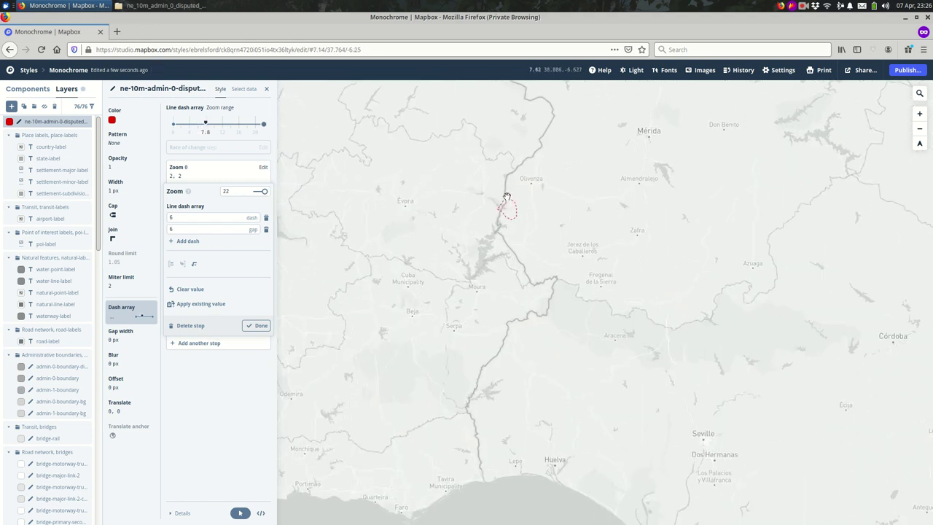
pyautogui.scroll(10, 506, 197)
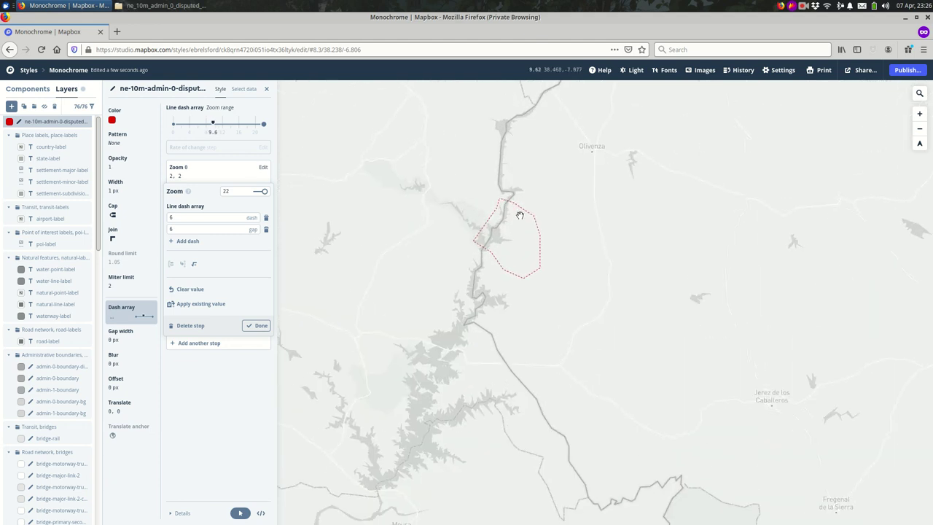
pyautogui.scroll(10, 520, 216)
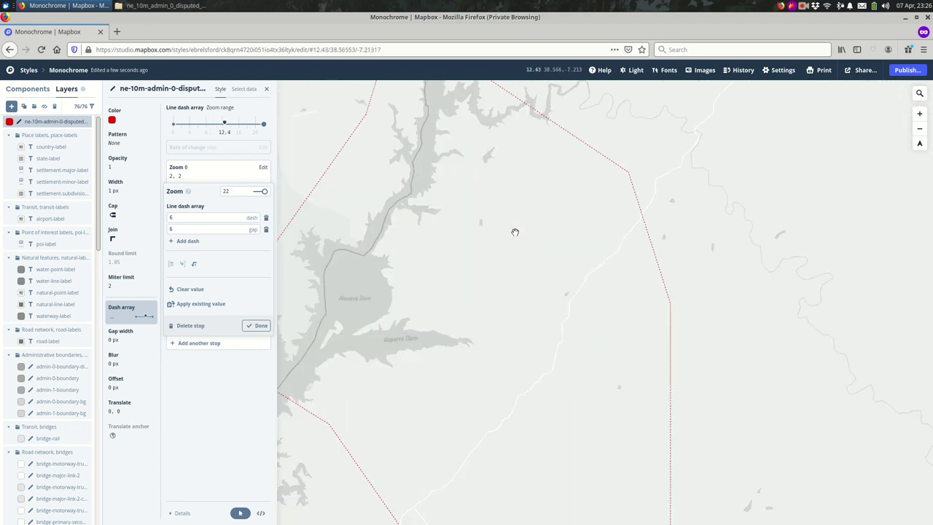
pyautogui.scroll(-1, 515, 231)
pyautogui.scroll(-3, 516, 231)
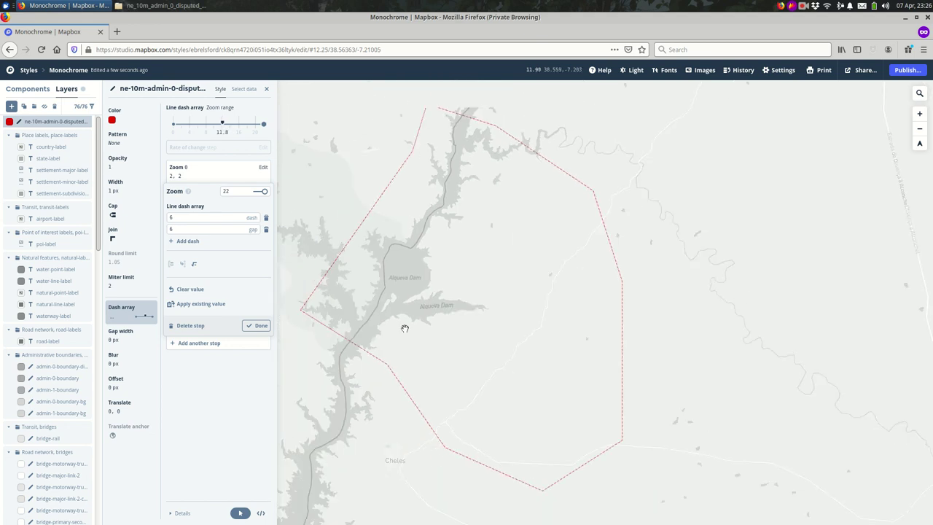
pyautogui.click(231, 406)
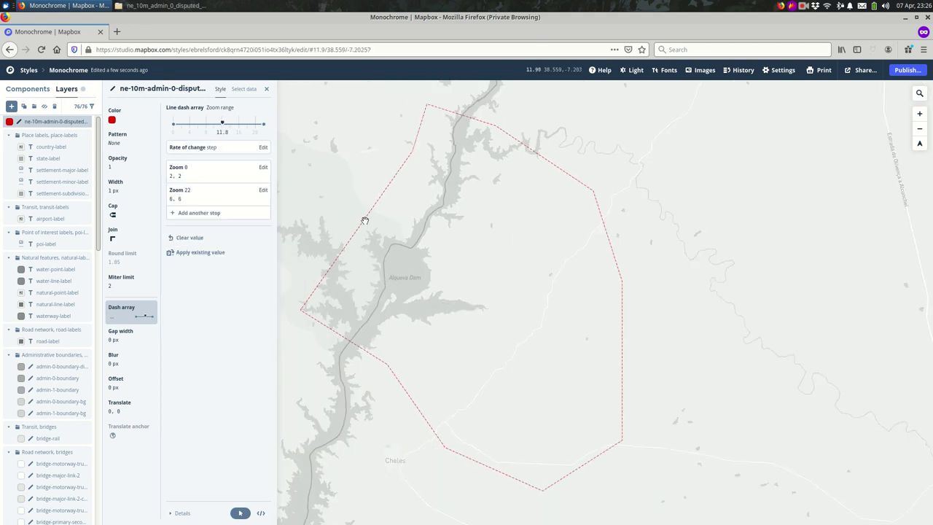
# Step: Keep stepped dash interpolation and add a zoom 12 stop with dash 6, 6 above 2, 2
pyautogui.click(219, 147)
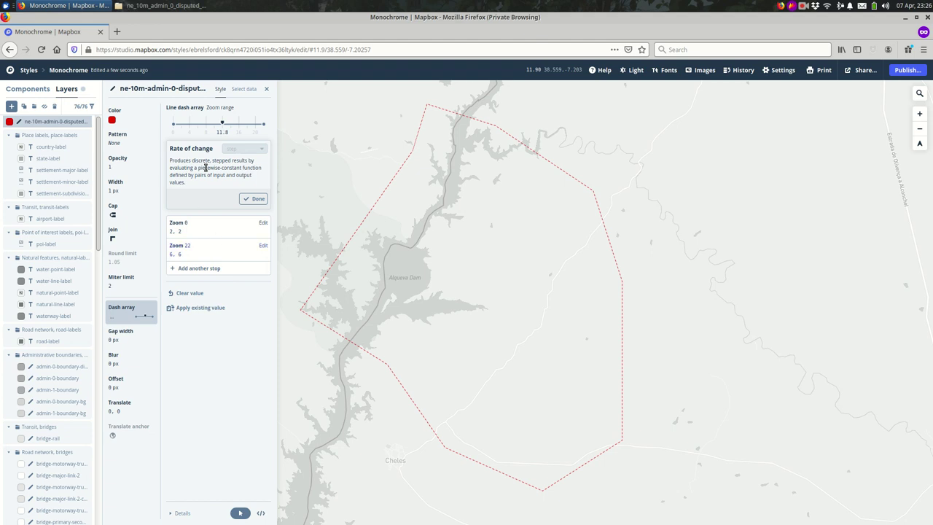
pyautogui.click(252, 199)
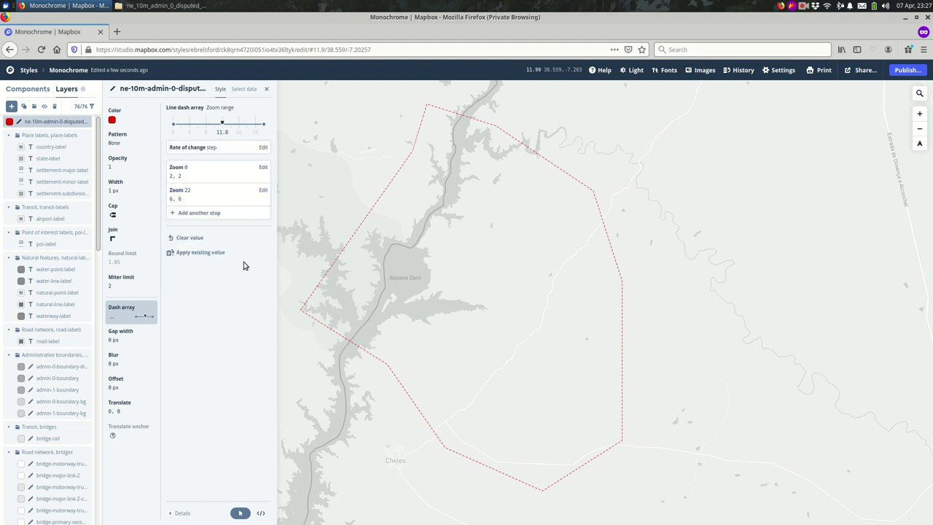
pyautogui.click(214, 212)
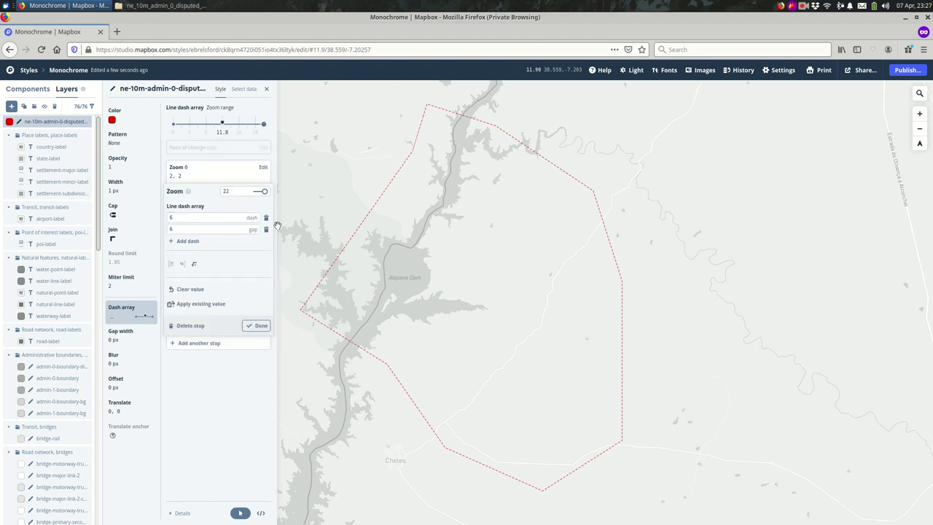
pyautogui.moveTo(263, 192); pyautogui.dragTo(261, 192)
pyautogui.click(256, 326)
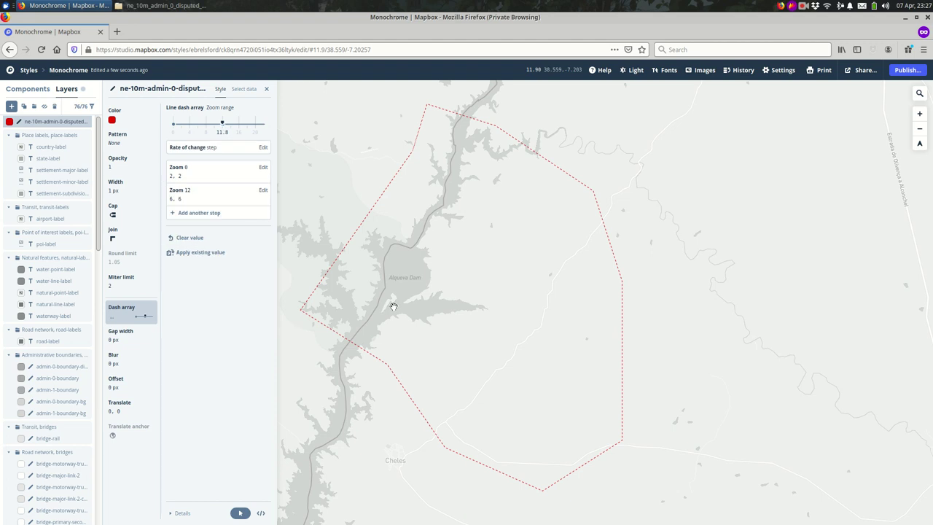
# Step: Zoom and pan the map to recentre on the dashed disputed borders
pyautogui.scroll(1, 394, 306)
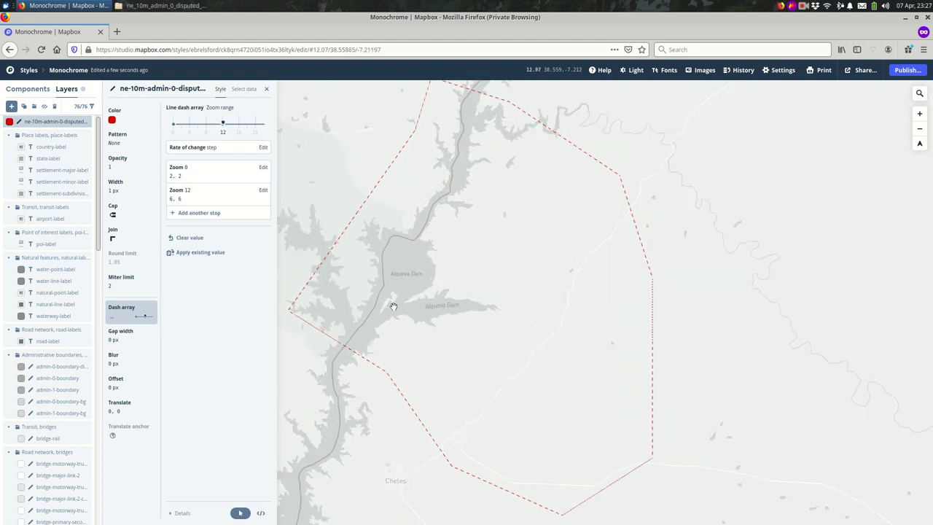
pyautogui.scroll(-3, 394, 306)
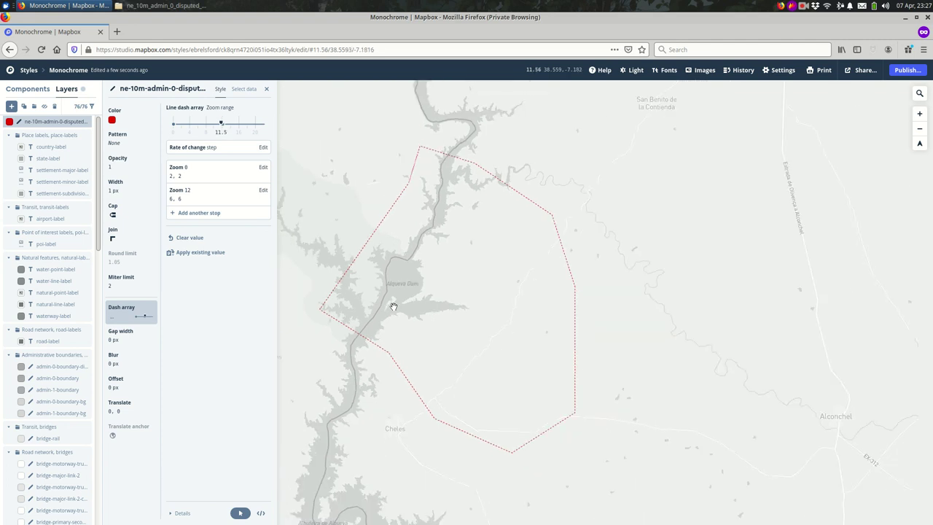
pyautogui.scroll(-10, 393, 306)
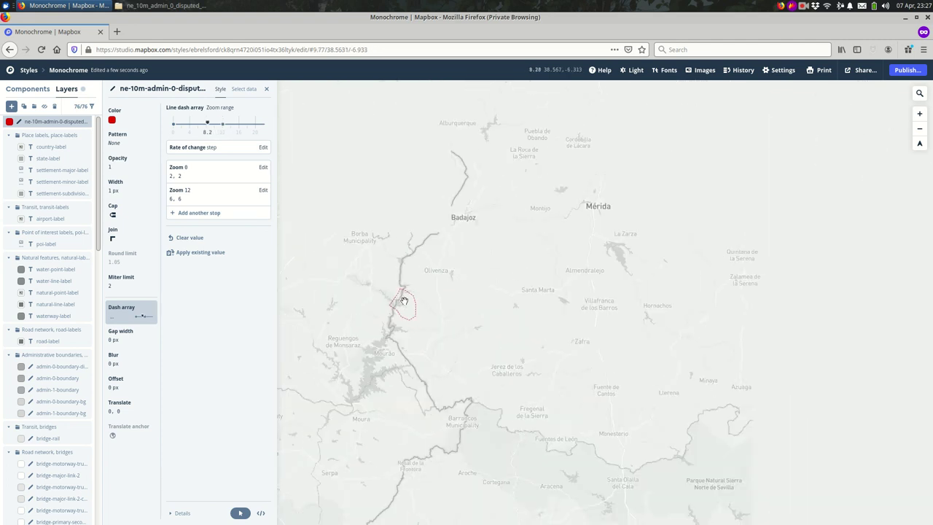
pyautogui.scroll(-10, 404, 301)
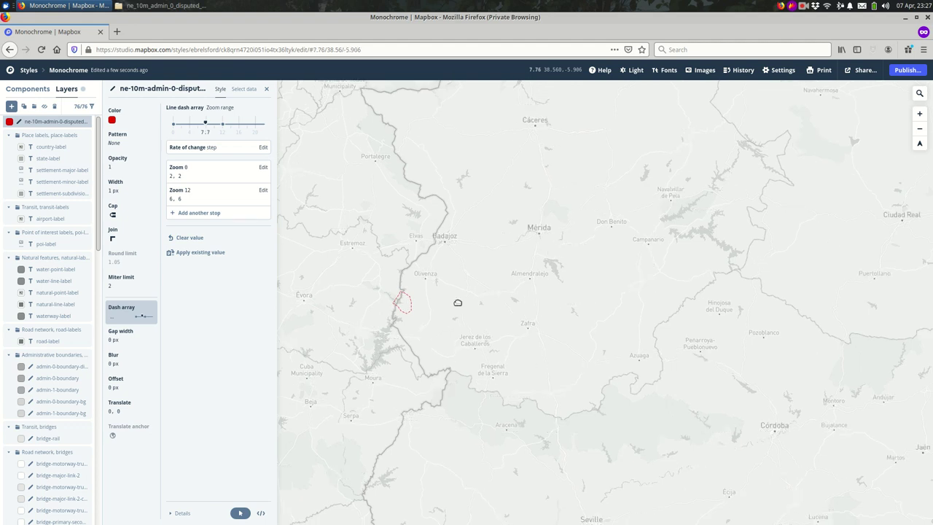
pyautogui.moveTo(458, 302); pyautogui.dragTo(550, 228)
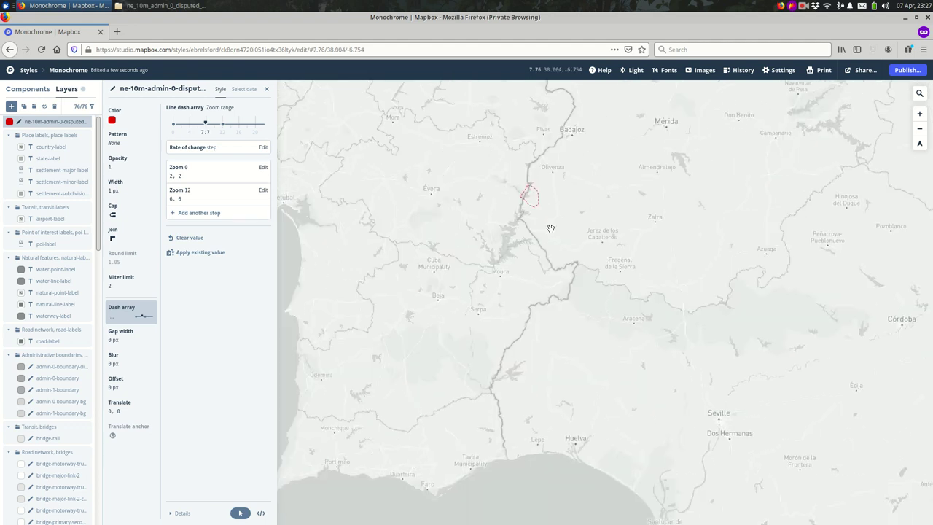